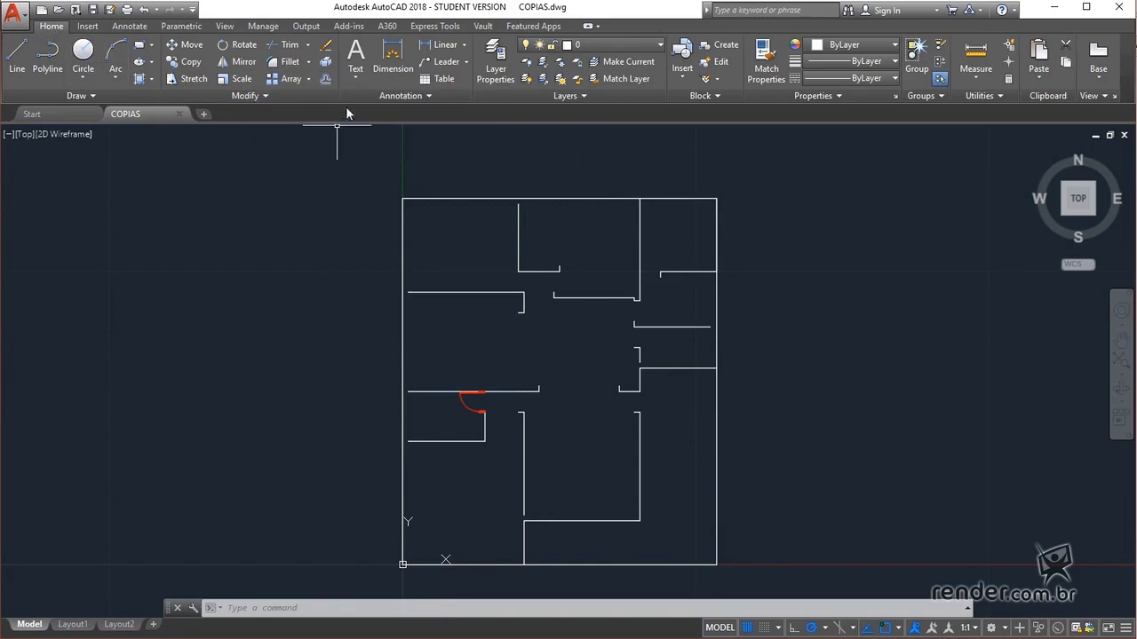
Step: Offset the left and top outer wall lines 0.2 inward, and the full-height upper interior wall 0.2 to its left
left_click(326, 80)
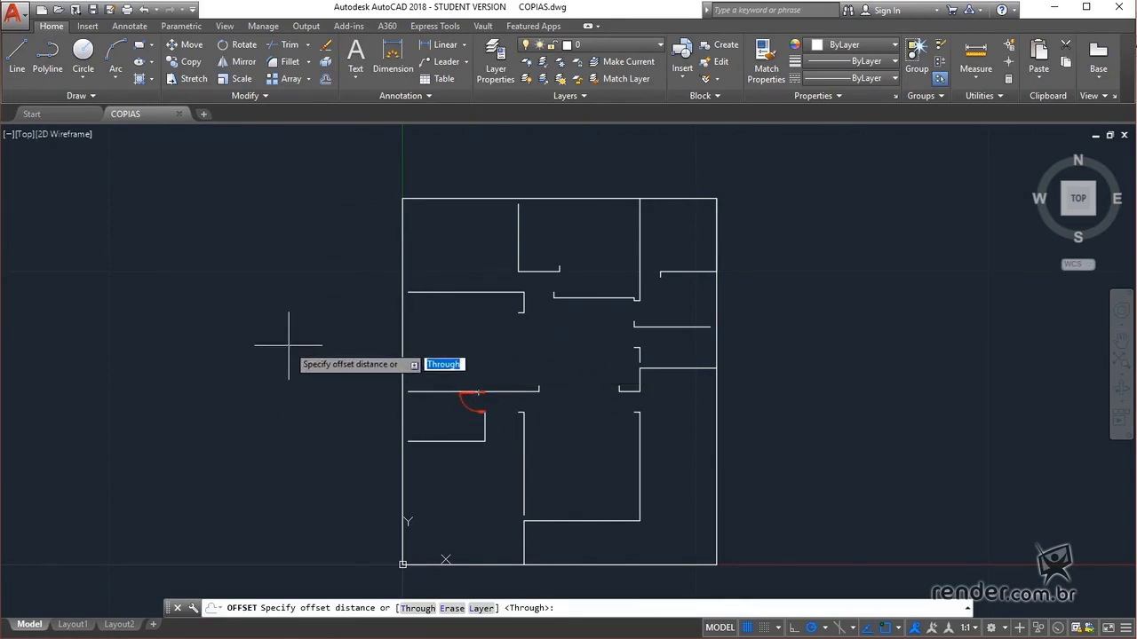
type(".2")
key("Return")
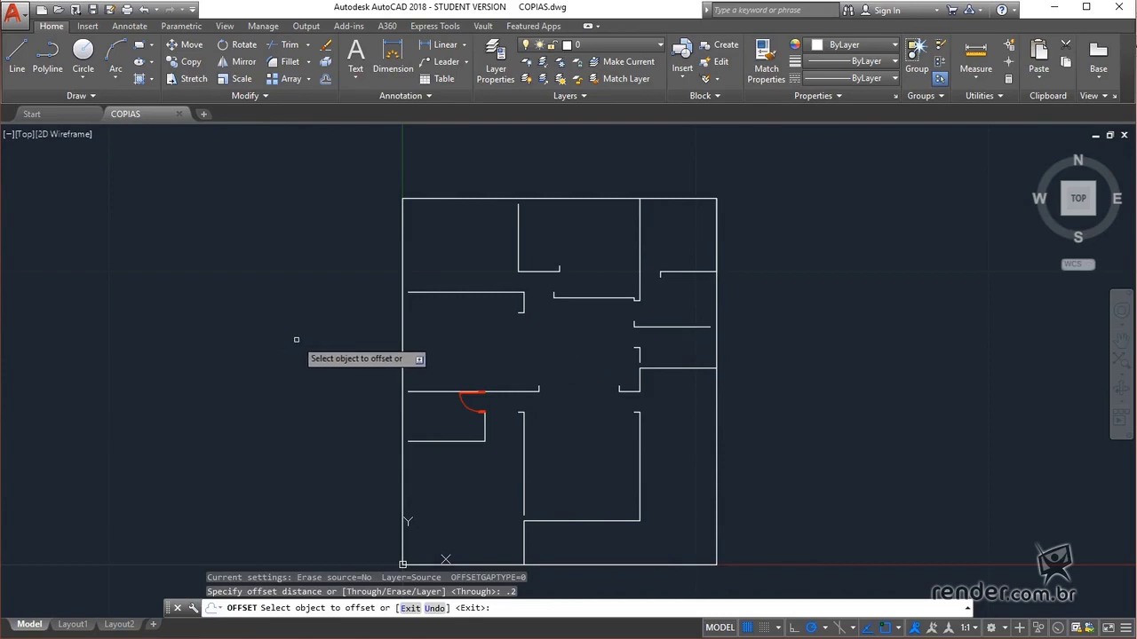
left_click(404, 338)
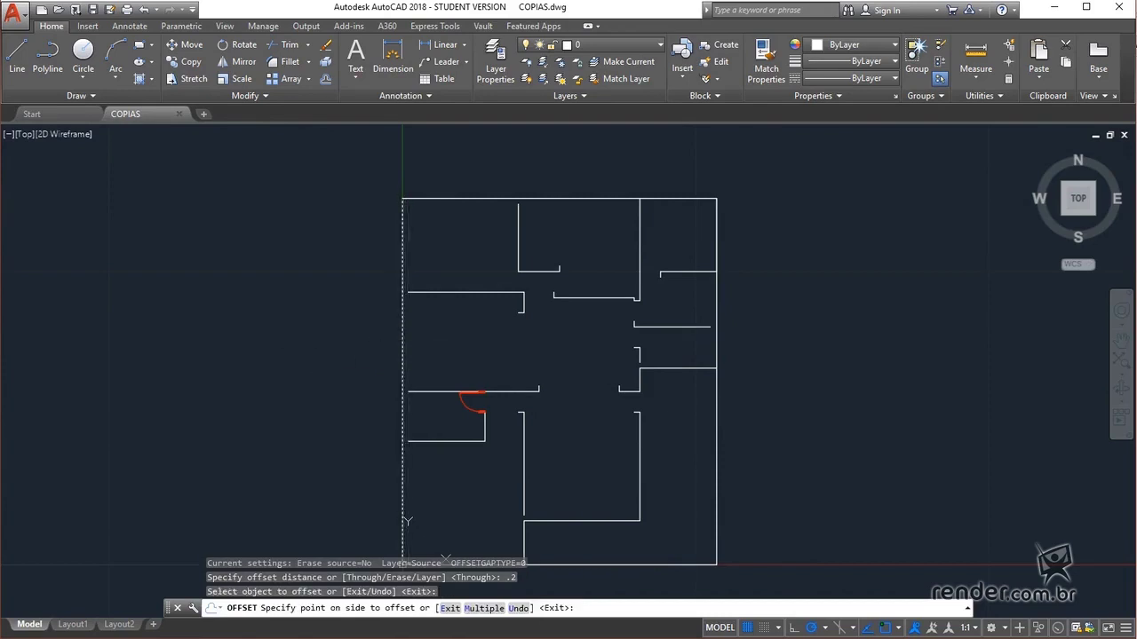
left_click(450, 251)
left_click(465, 199)
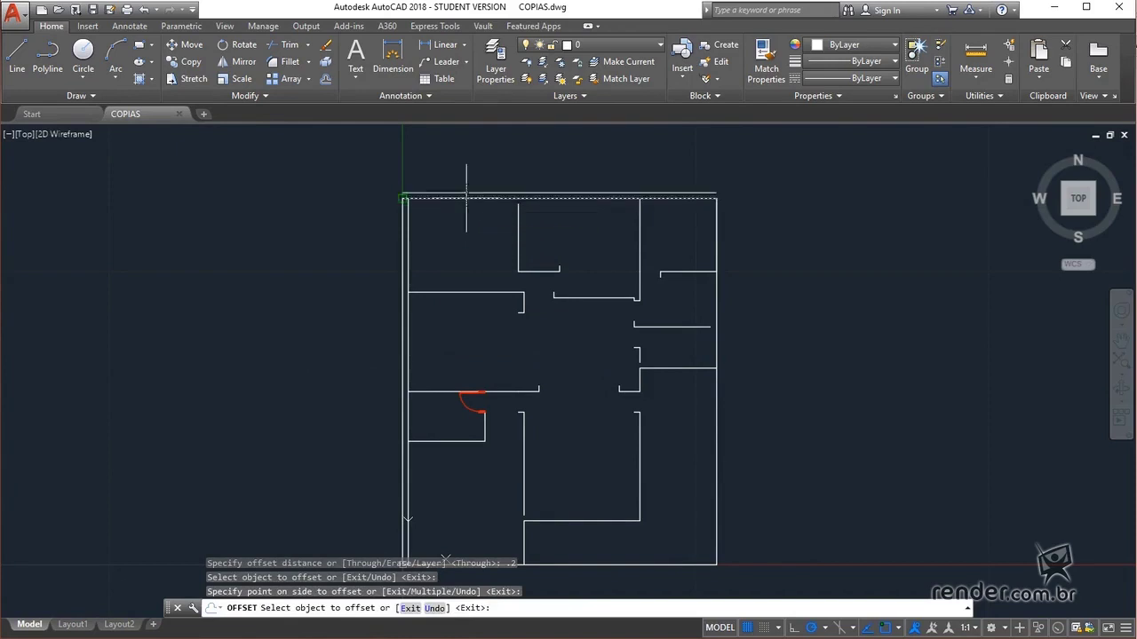
left_click(467, 223)
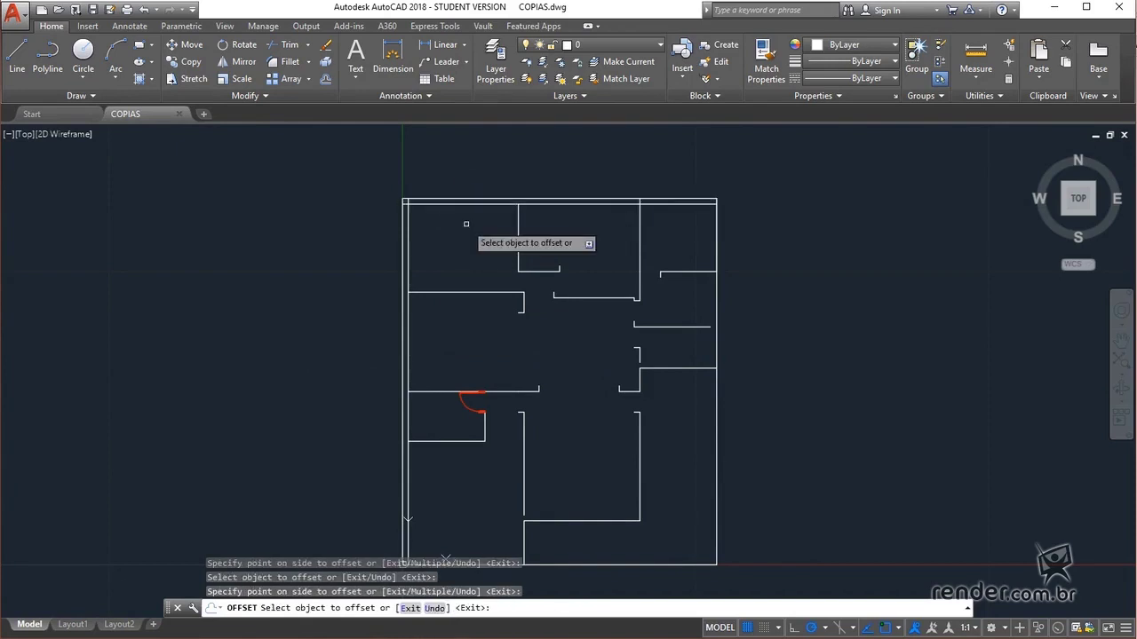
left_click(638, 238)
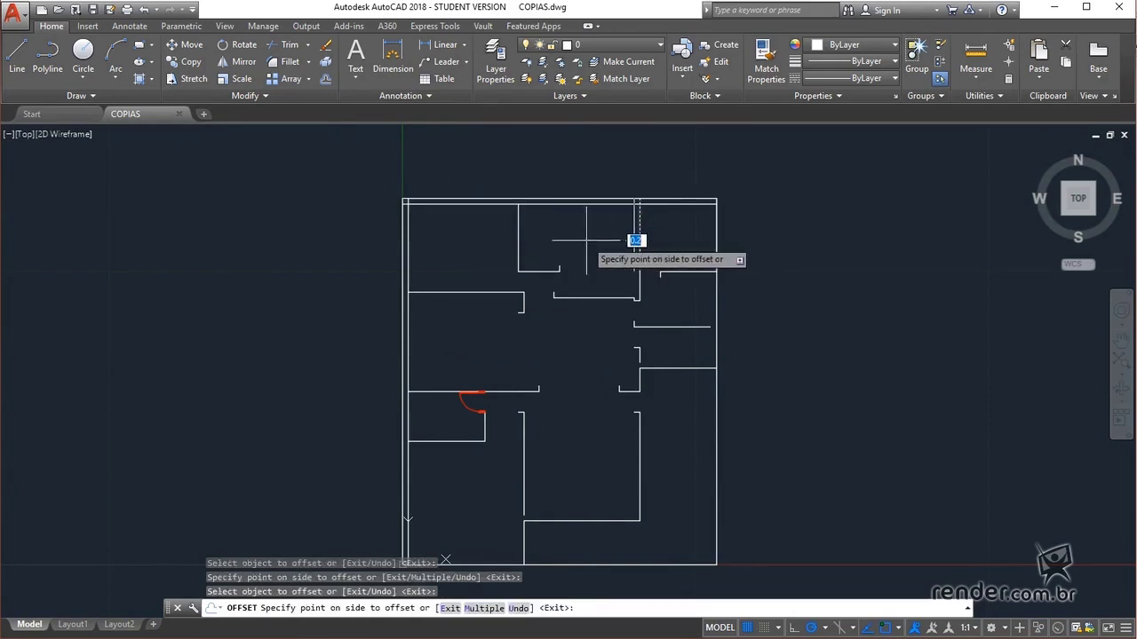
left_click(595, 245)
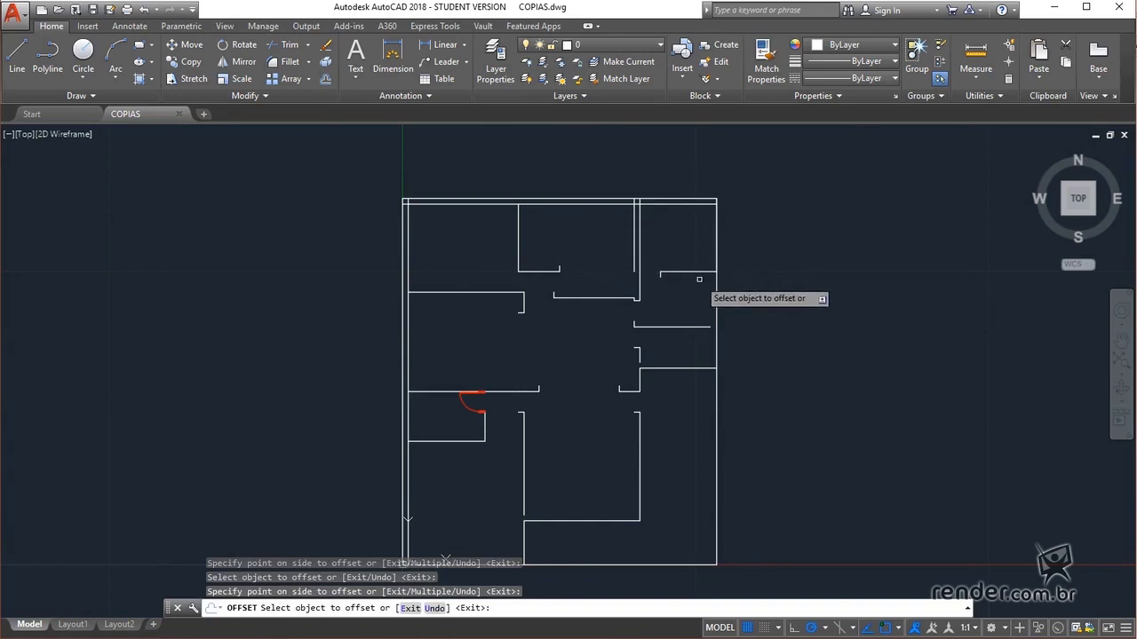
key("Escape")
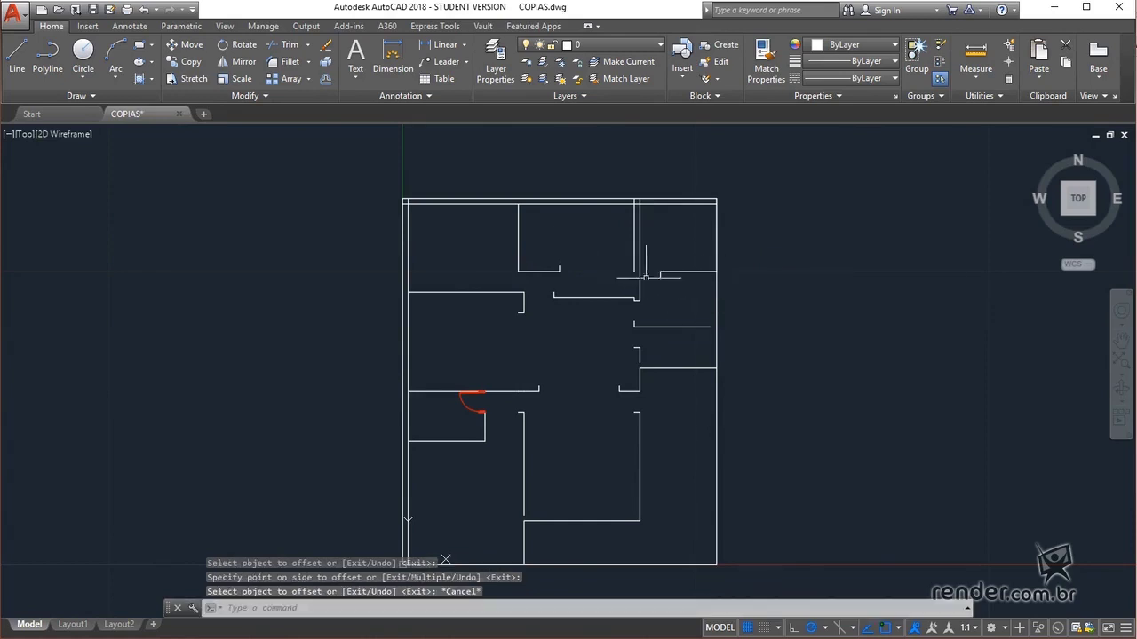
Step: Offset the short vertical stub of the middle-left room using the Through option, passing through the free end of its small end line
left_click(325, 79)
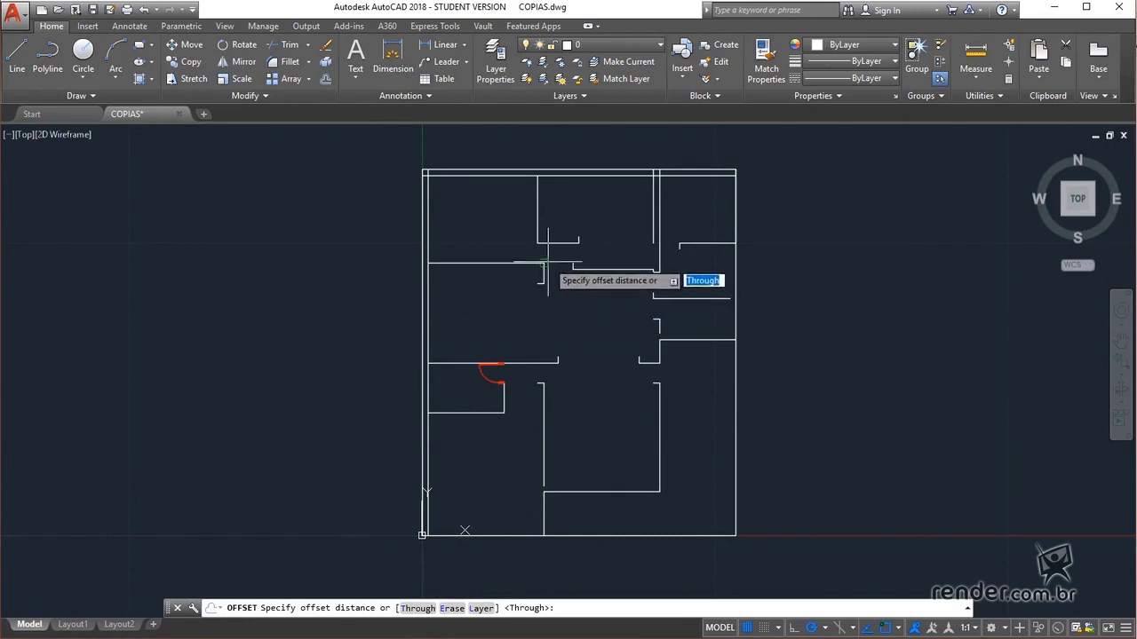
scroll(535, 287, "up", 4)
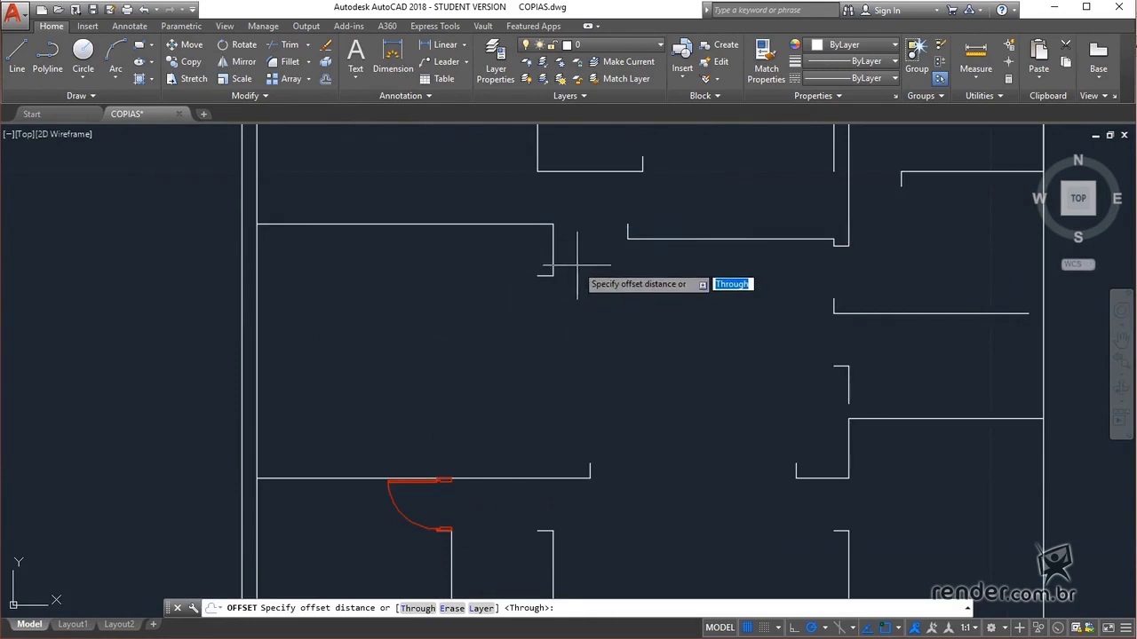
type("T")
key("Return")
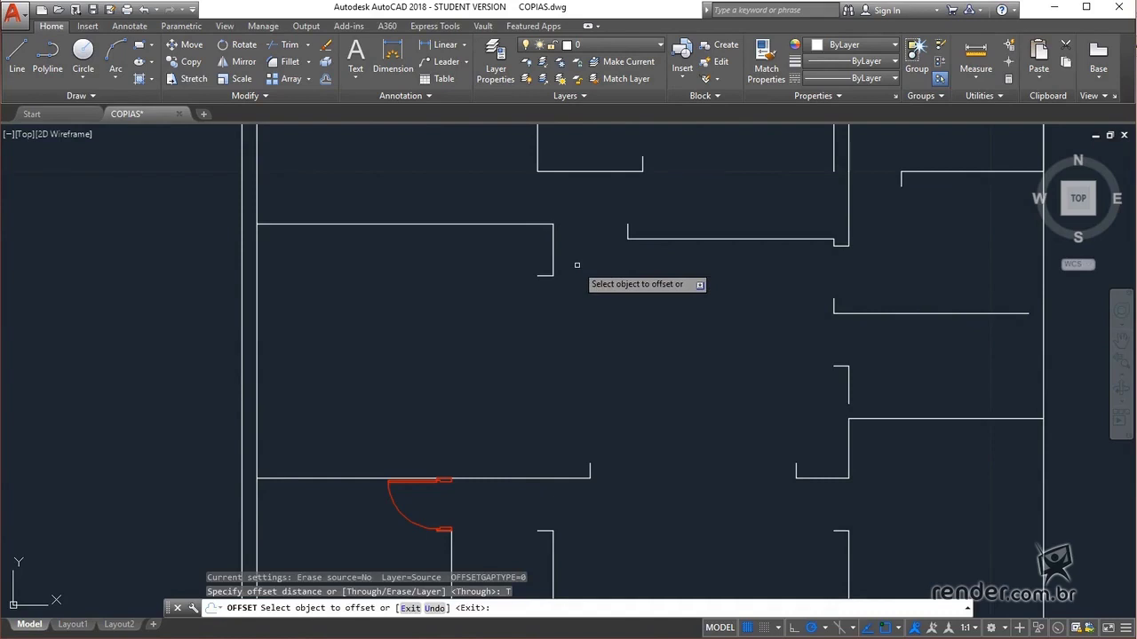
double_click(551, 266)
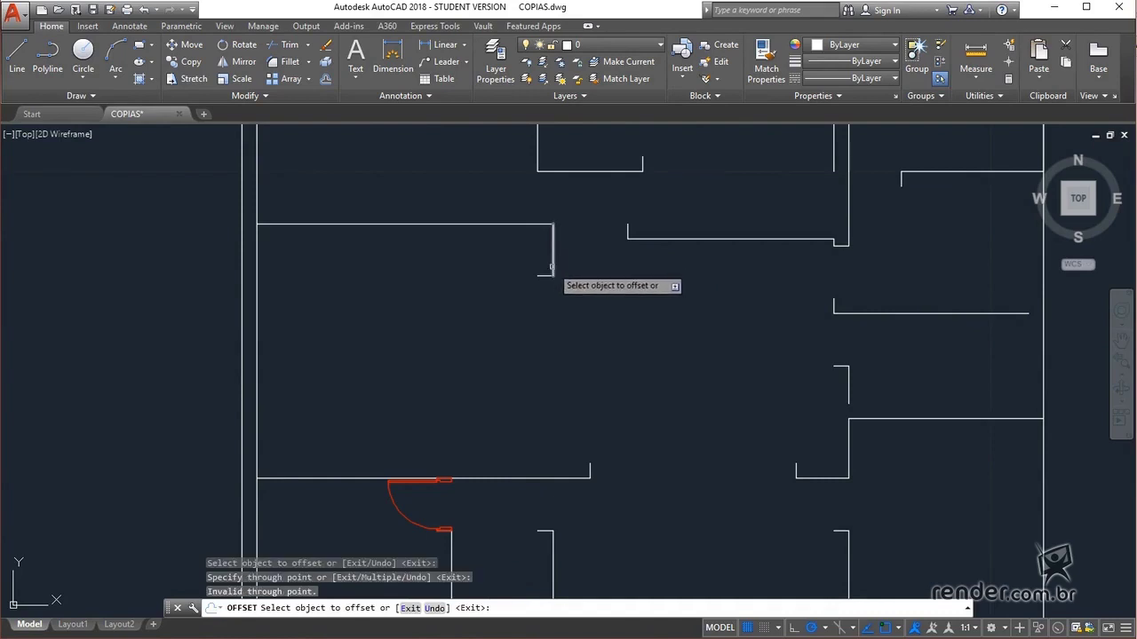
left_click(551, 267)
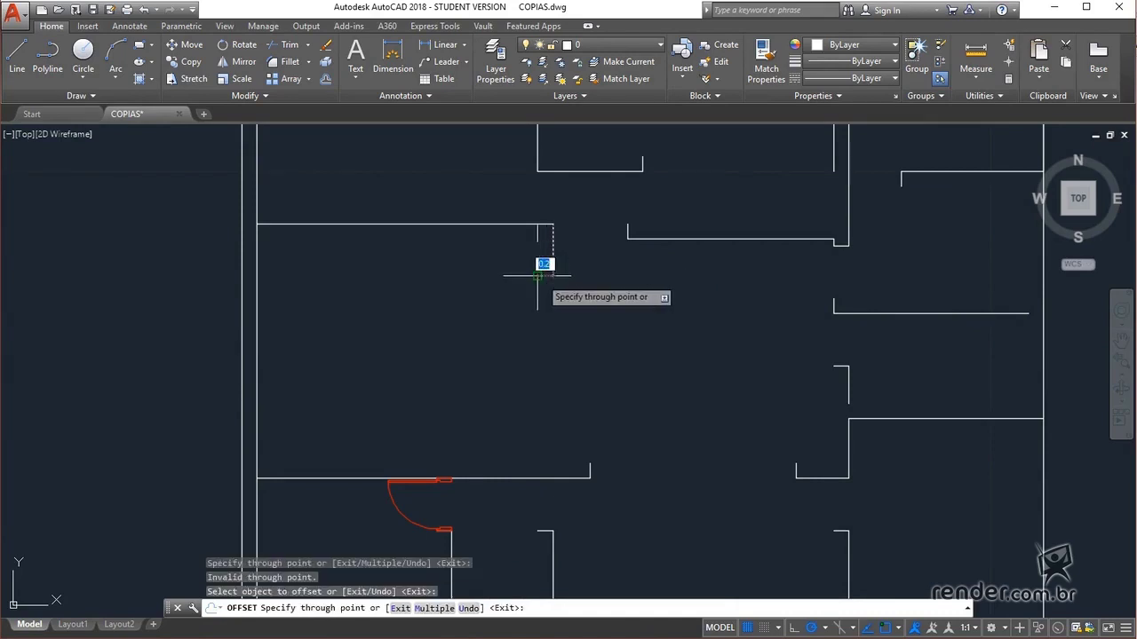
left_click(537, 275)
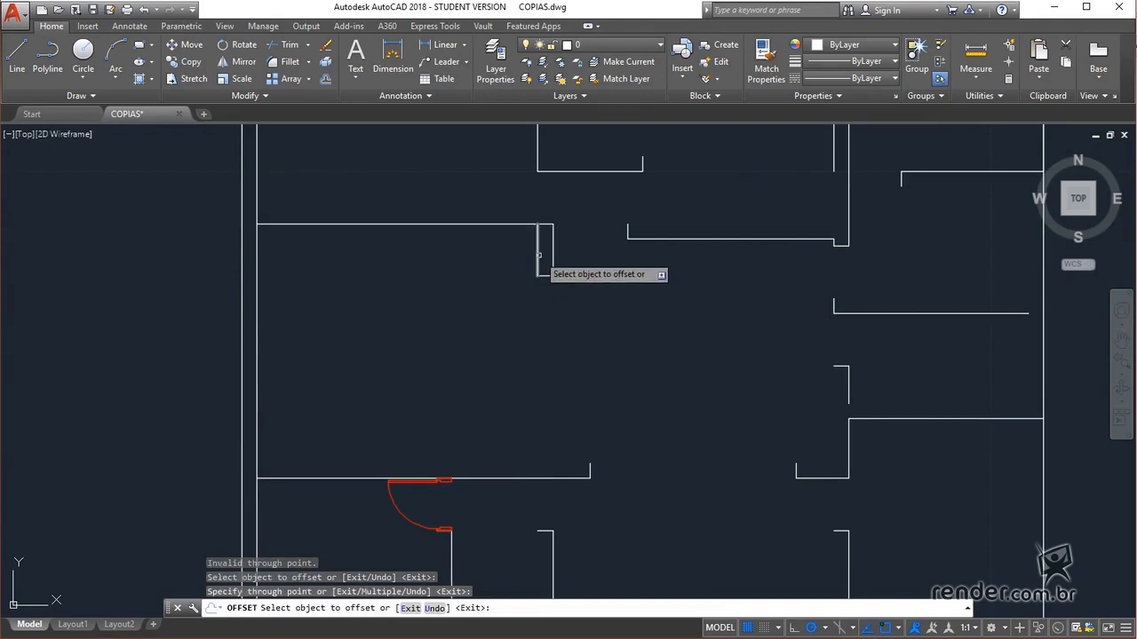
scroll(622, 308, "down", 4)
scroll(634, 267, "up", 2)
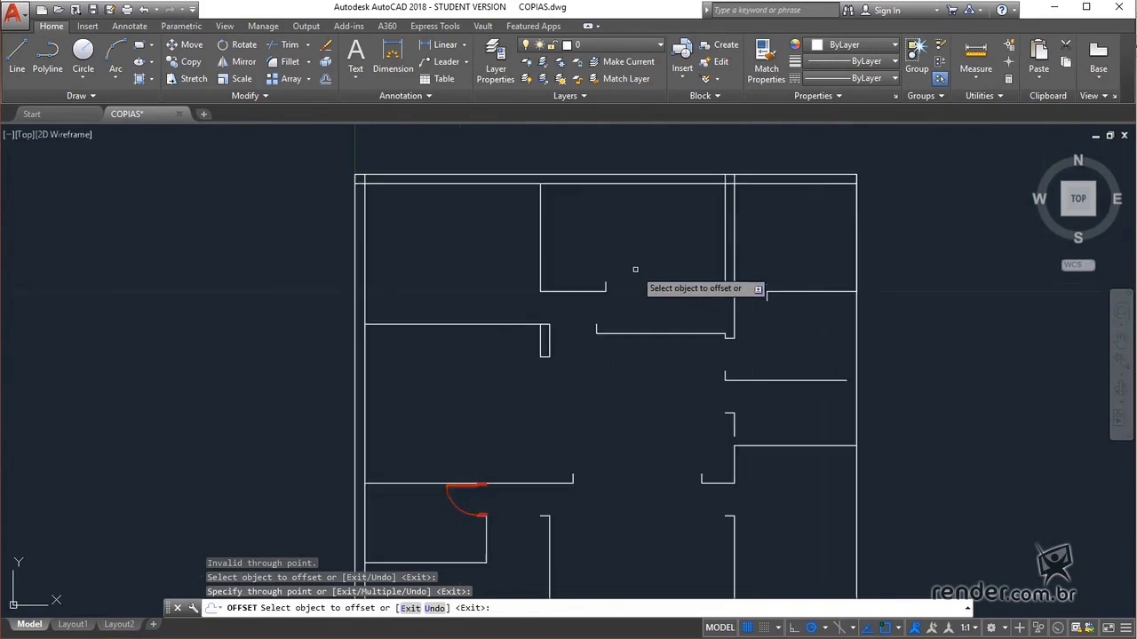
key("Escape")
Step: Offset the upper centre room's left wall, short lower wall and long lower wall 0.2 toward the room's inside
key("Return")
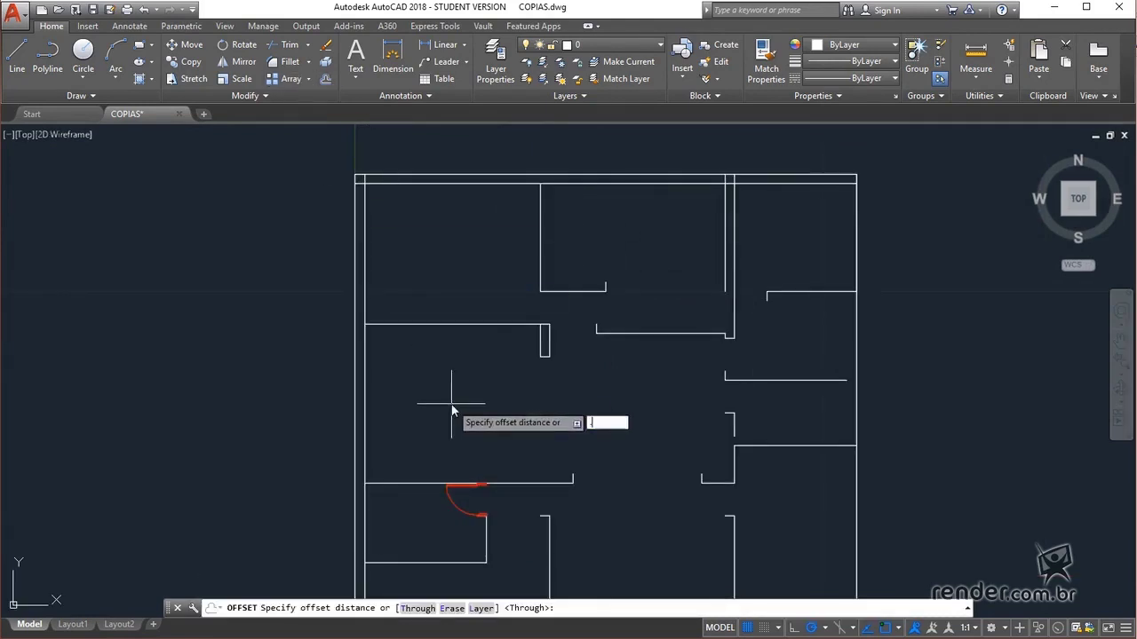
type(".2")
key("Return")
left_click(540, 217)
left_click(586, 257)
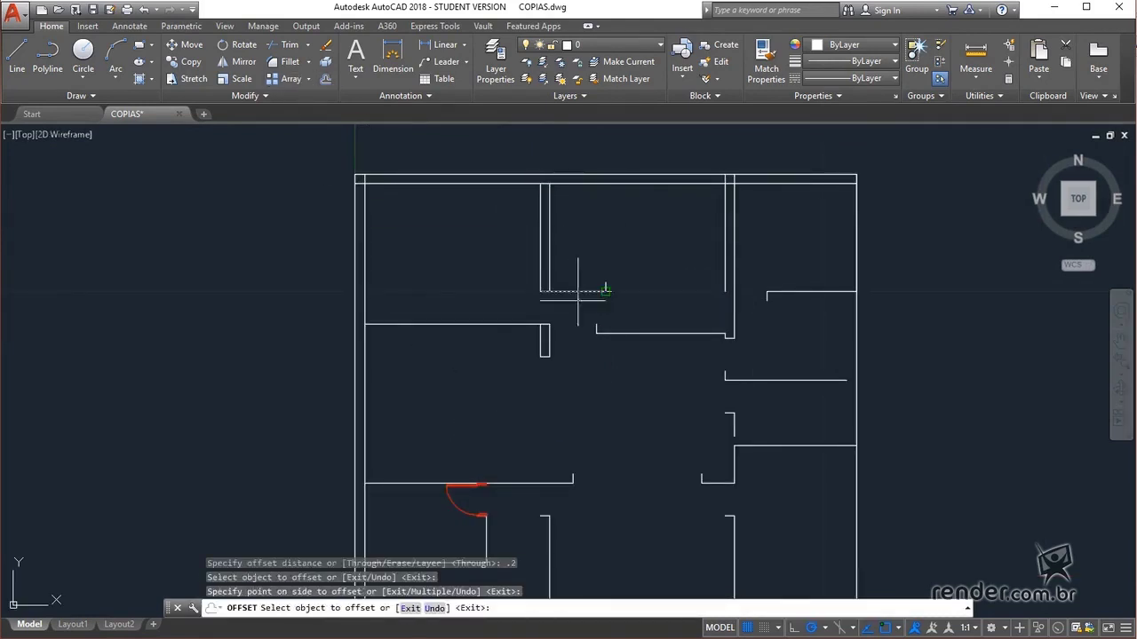
left_click(657, 334)
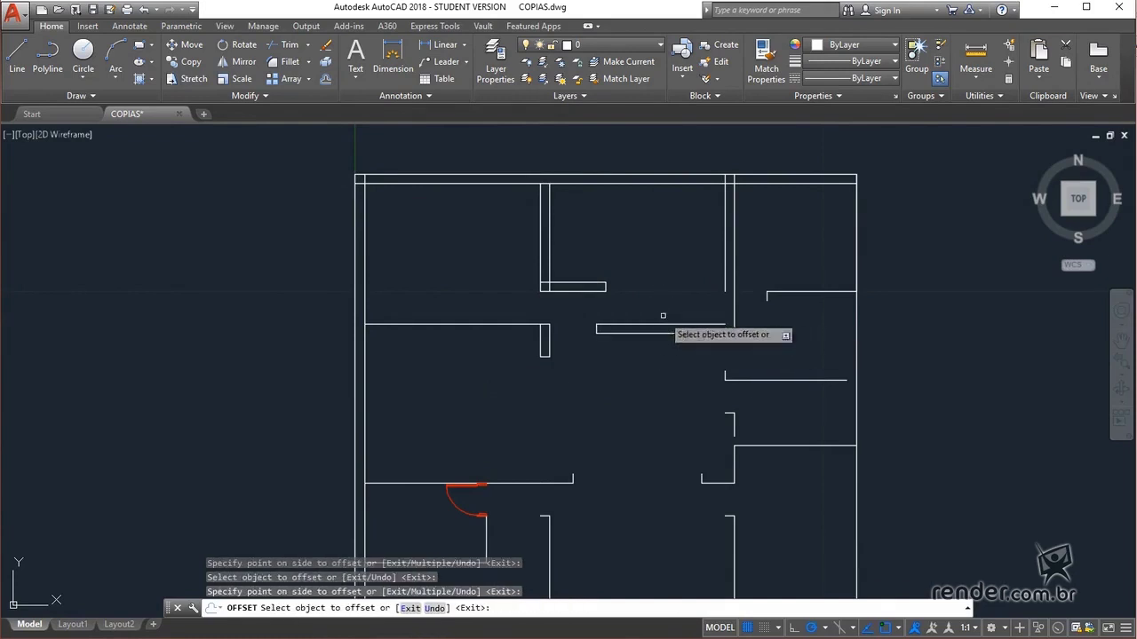
Step: Offset the horizontal walls of the right-hand rooms and the right outer wall by 0.2
left_click(755, 302)
left_click(786, 294)
left_click(748, 367)
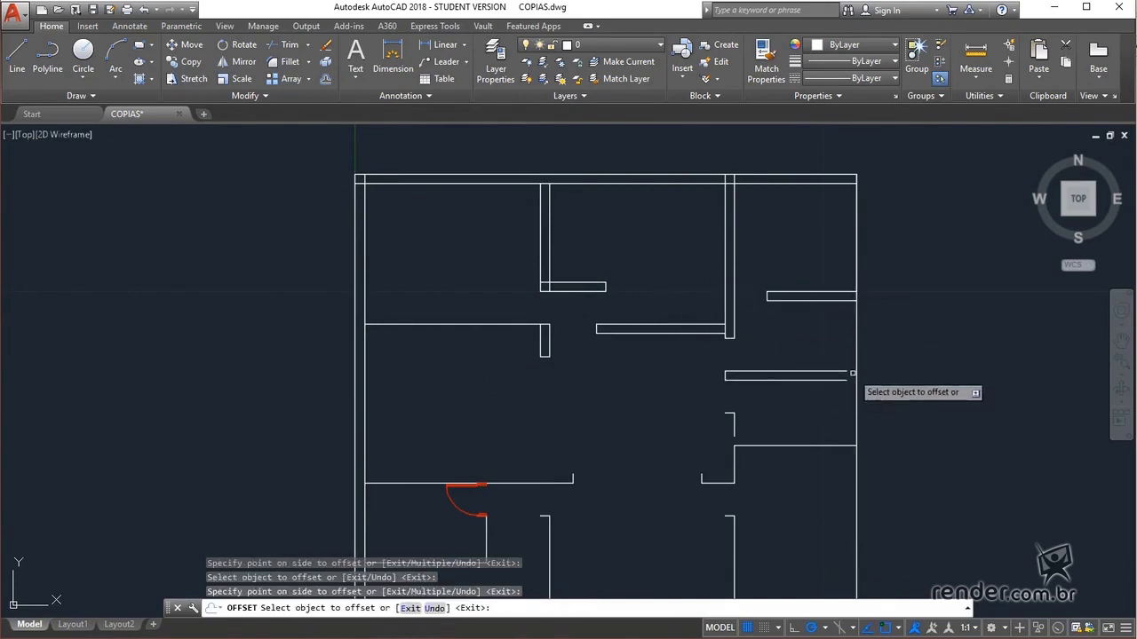
left_click(853, 378)
left_click(849, 378)
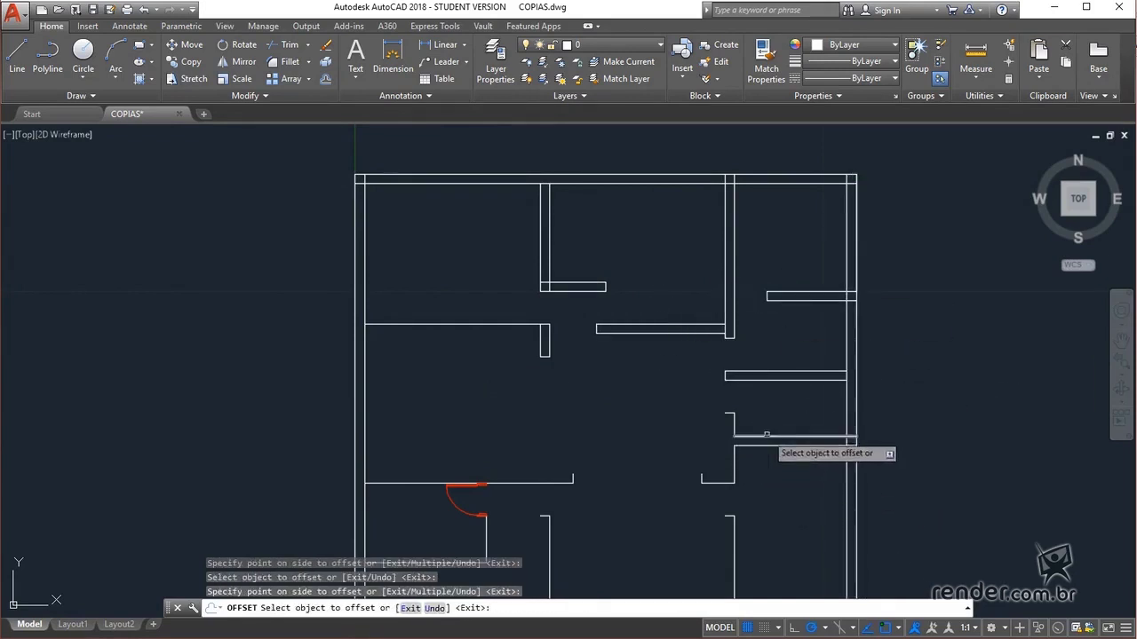
Step: Offset the short walls around the central hall and the long wall above the red door by 0.2
left_click(732, 424)
left_click(727, 439)
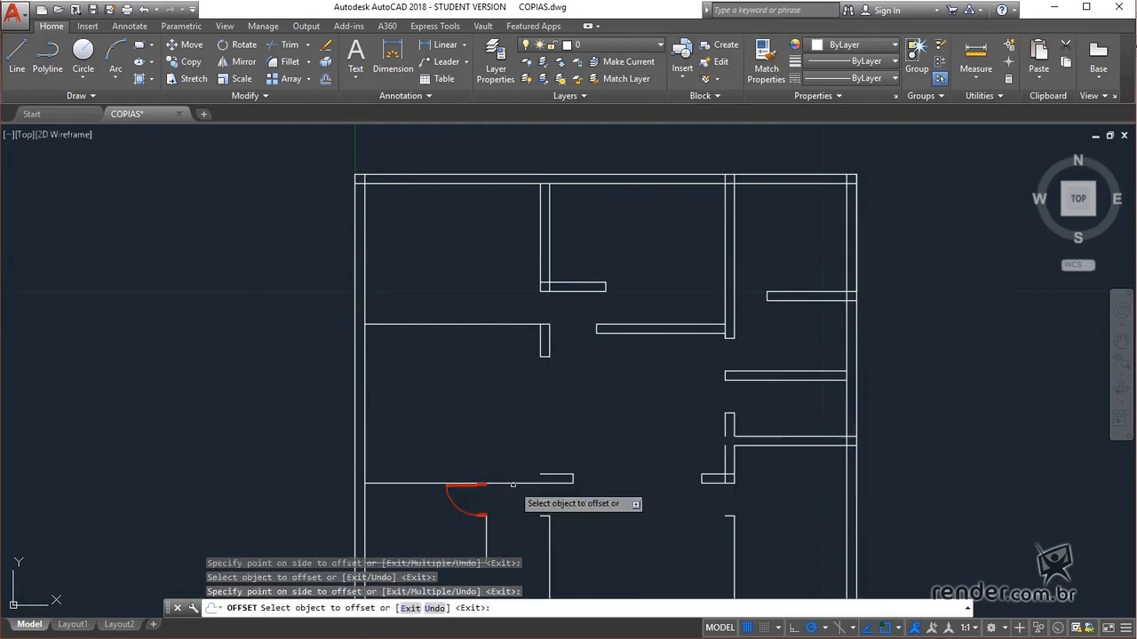
left_click(512, 484)
left_click(408, 466)
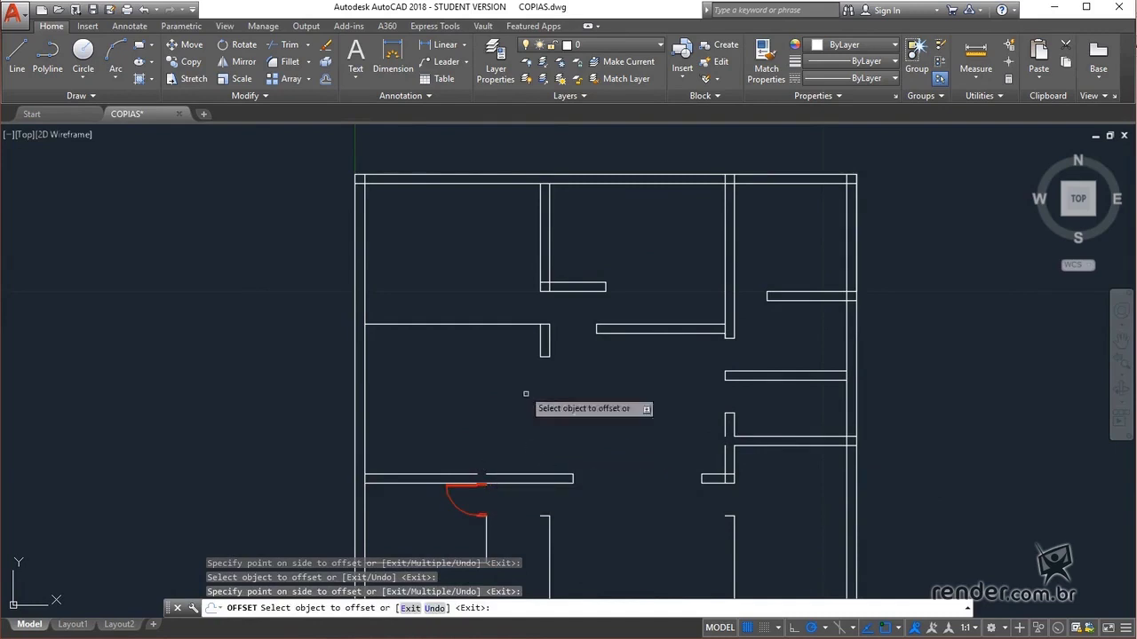
Step: Offset the walls of the small room with the red door and the lower centre room's side and bottom walls by 0.2
middle_click_drag(624, 507, 622, 222)
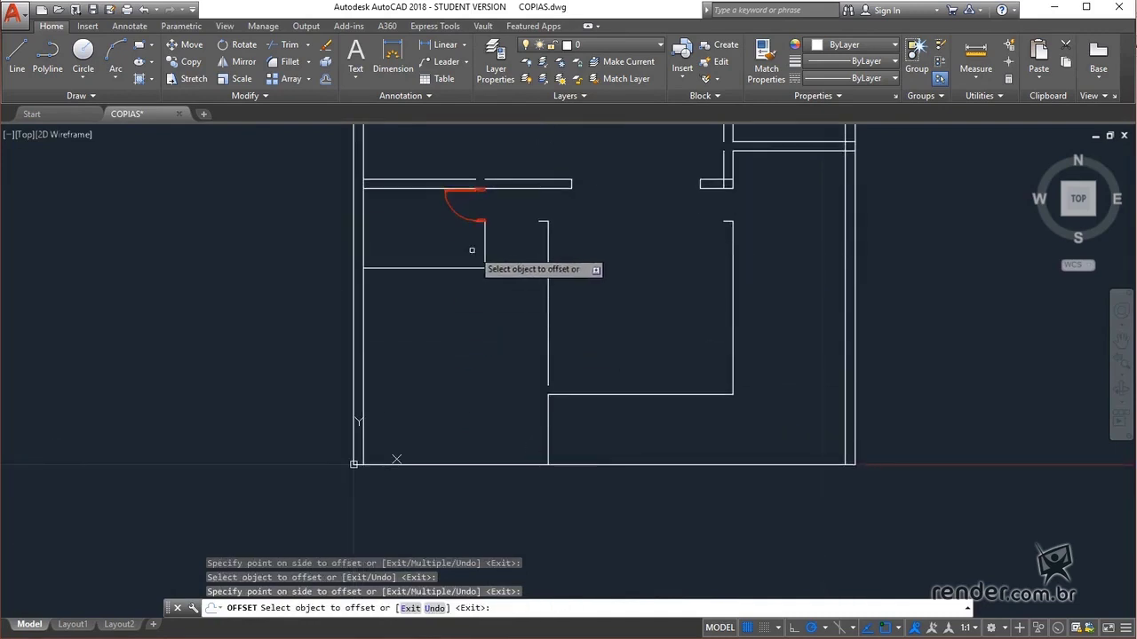
left_click(480, 246)
left_click(474, 249)
left_click(547, 311)
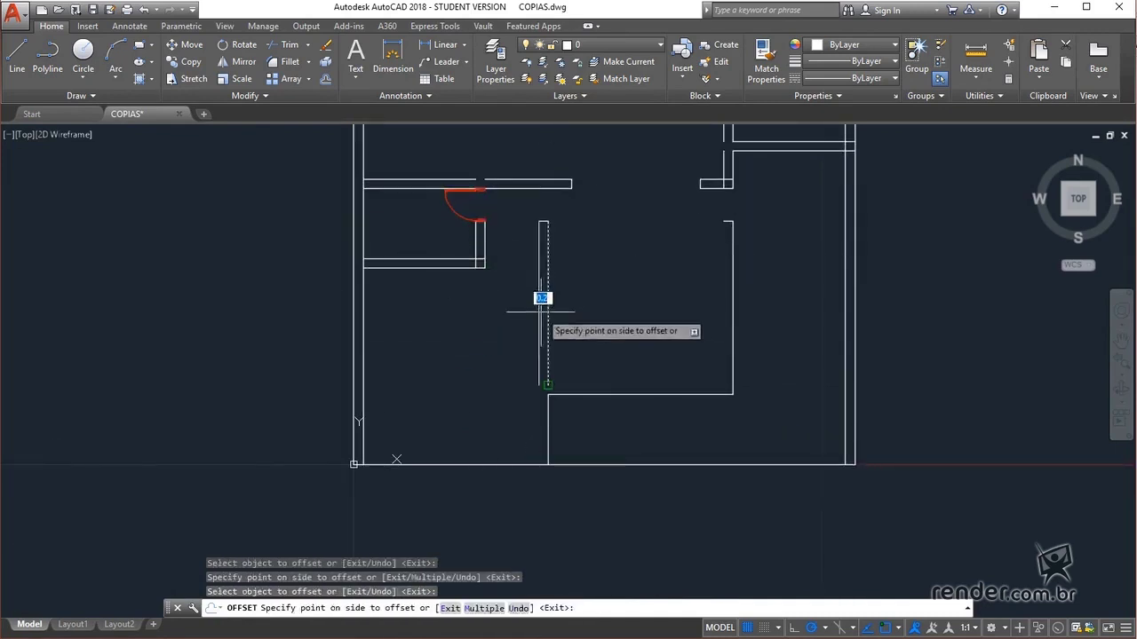
left_click(536, 311)
left_click(735, 295)
left_click(684, 337)
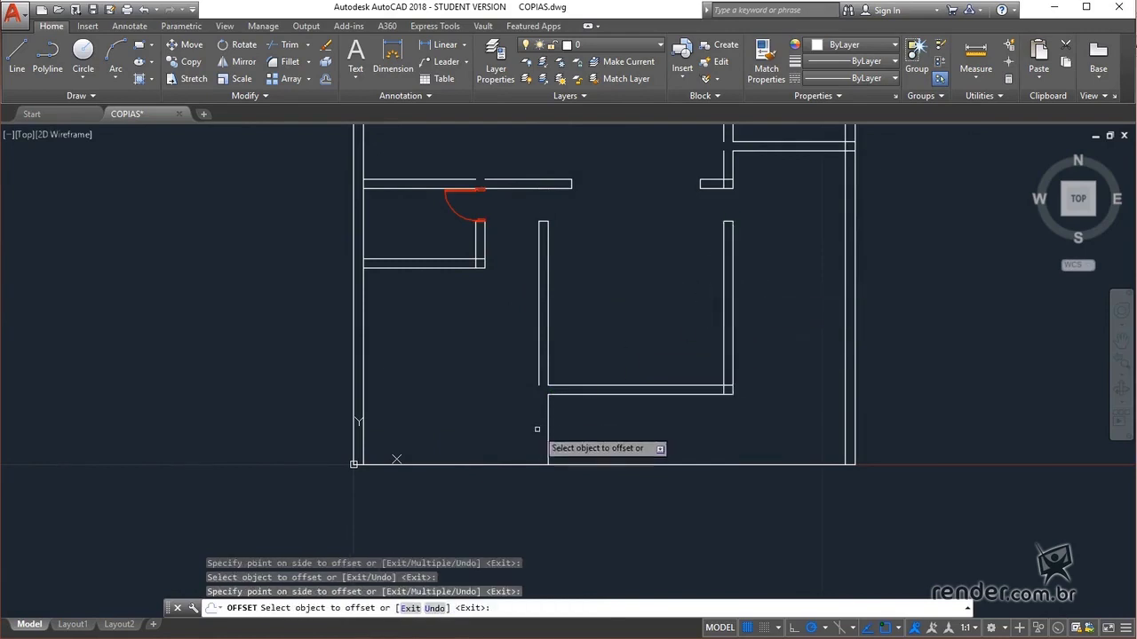
Step: Offset the short vertical wall below the lower centre room 0.2 to the left and the bottom outer wall 0.2 inward
left_click(537, 422)
left_click(535, 423)
left_click(497, 464)
left_click(487, 442)
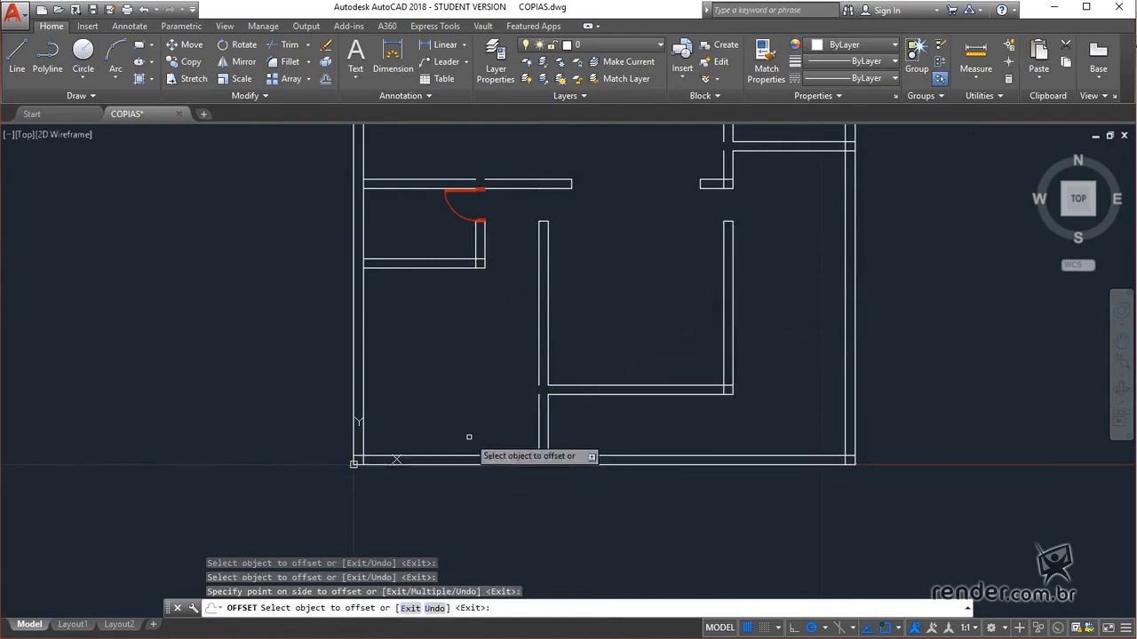
key("Escape")
Step: Stretch the upper wall line above the red door to the adjacent line's endpoint to close the gap
scroll(493, 222, "up", 5)
middle_click_drag(490, 172, 436, 413)
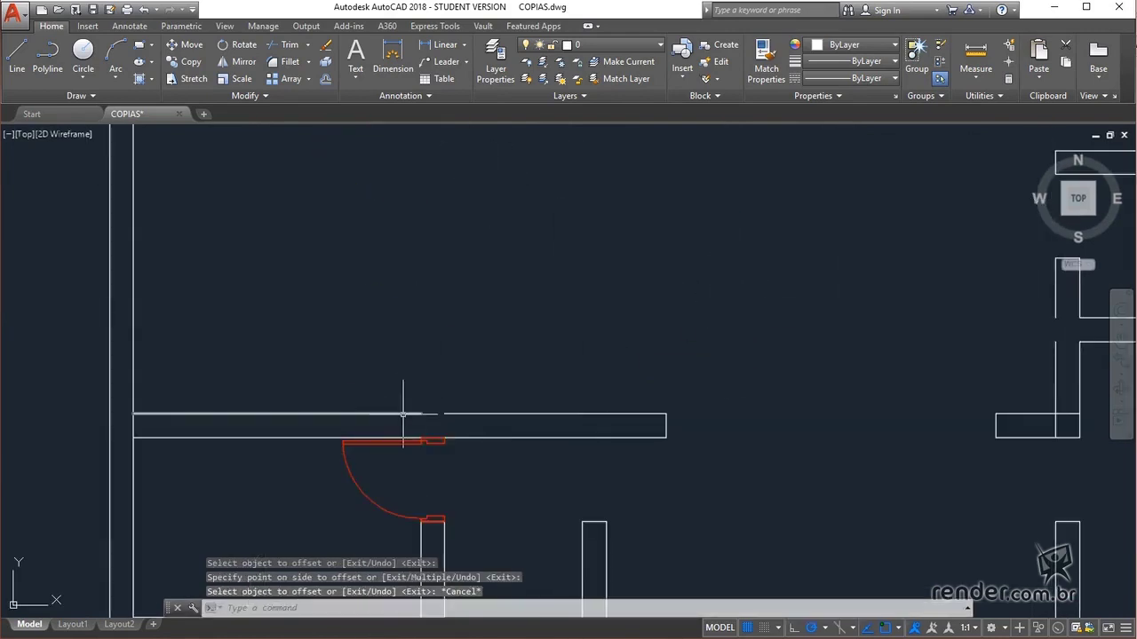
left_click(427, 414)
left_click(420, 413)
key("Escape")
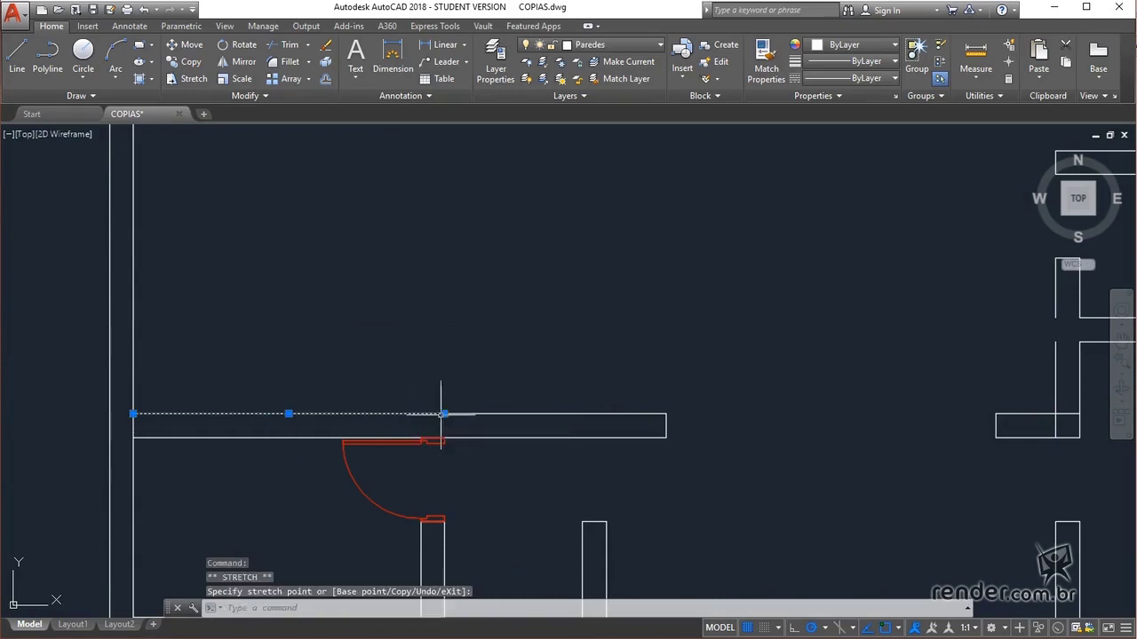
key("Escape")
Step: Stretch the broken vertical wall lines closed at the right-hand wall junction and at the lower centre room's bottom-left corner
left_click(1054, 349)
left_click(1055, 318)
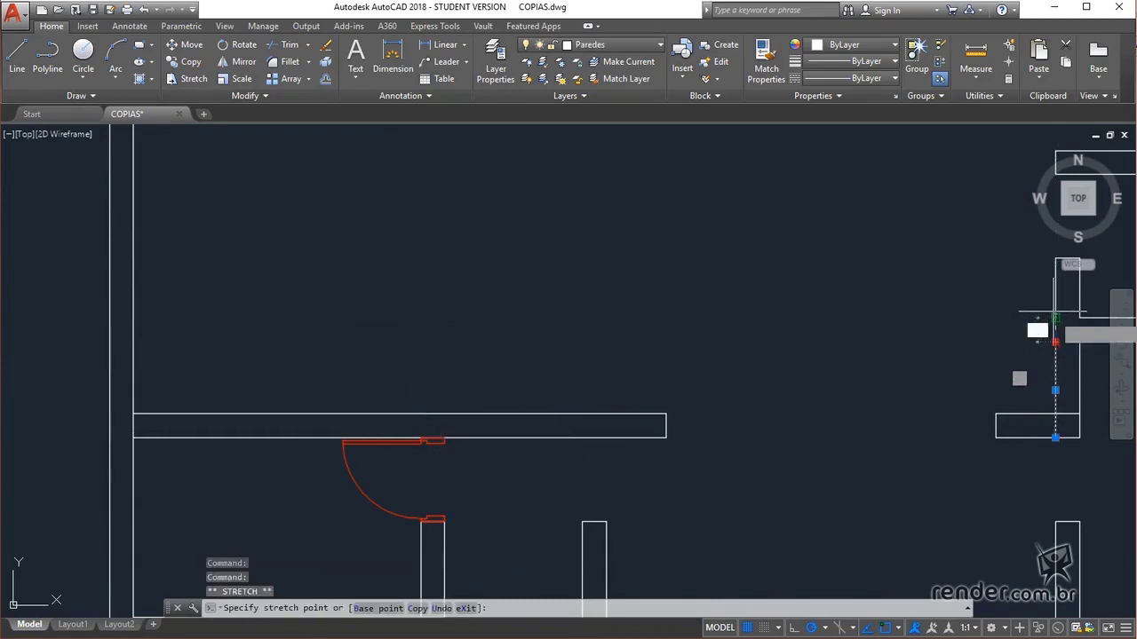
key("Escape")
scroll(982, 342, "down", 5)
scroll(613, 507, "up", 8)
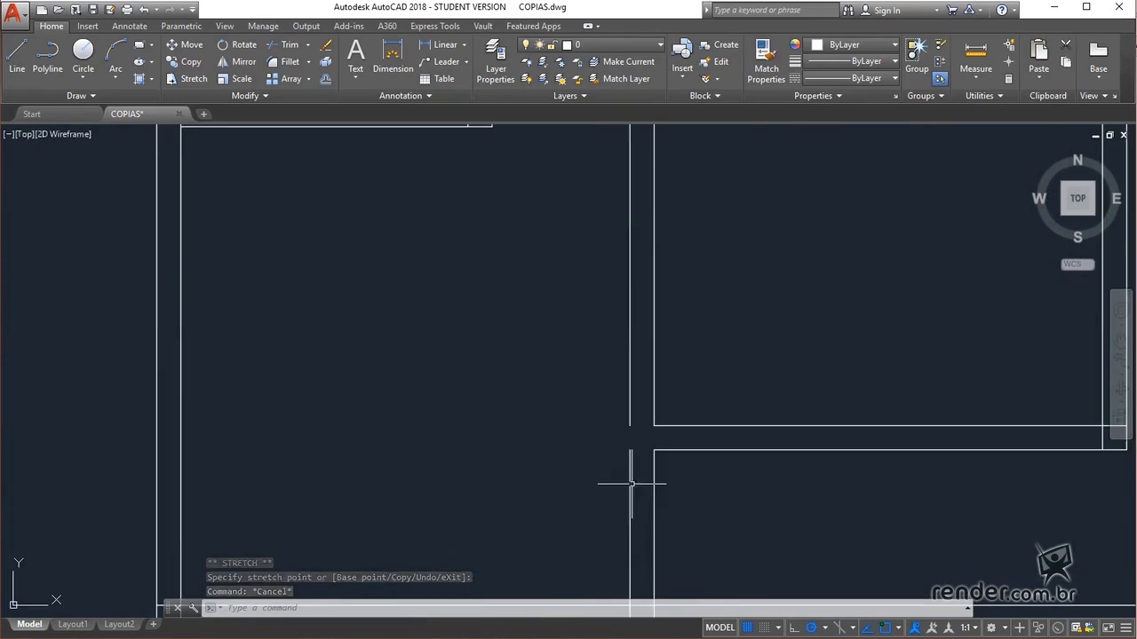
left_click(631, 458)
left_click(630, 450)
key("Escape")
Step: Copy the red door, using its lower jamb corner at the wall end as base point, into the upper-left room's side wall opening
scroll(622, 426, "down", 6)
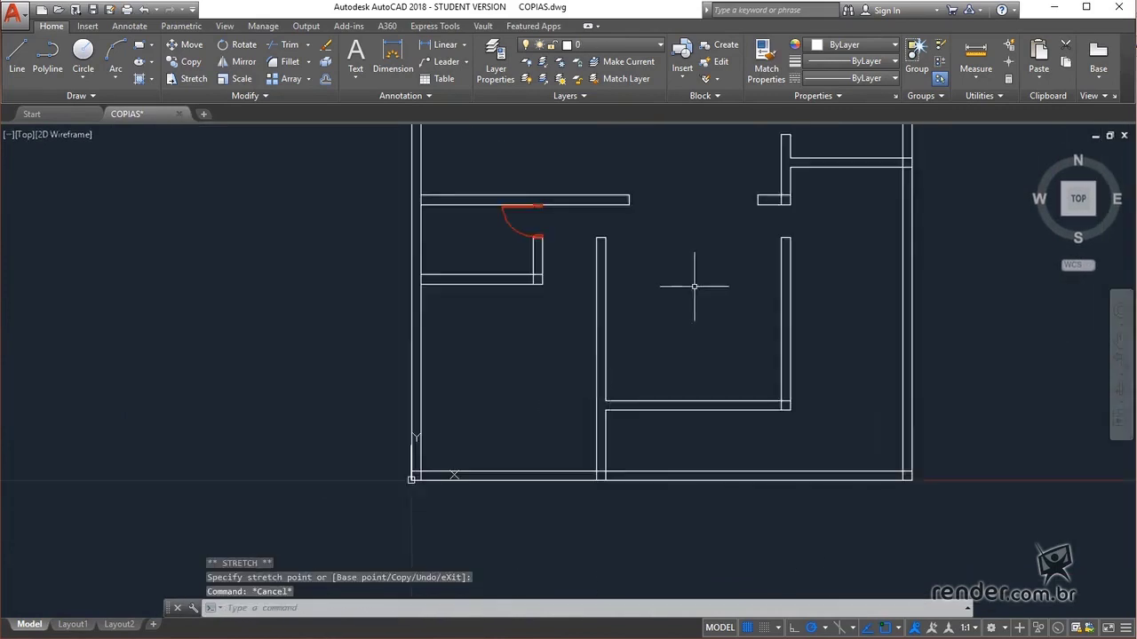
middle_click_drag(693, 284, 586, 400)
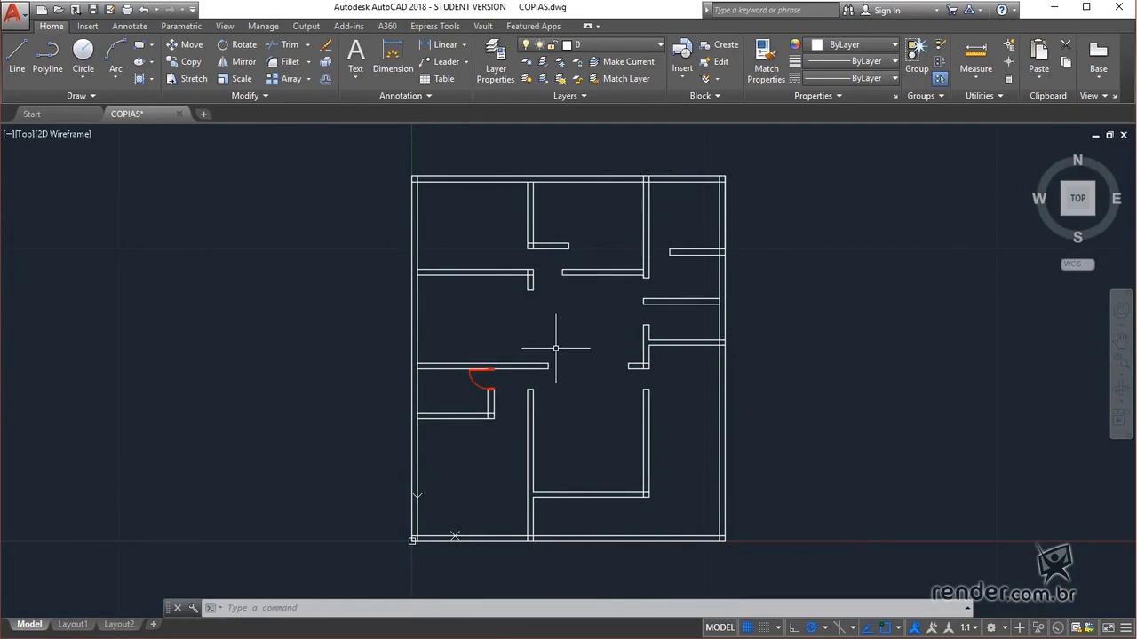
scroll(556, 349, "up", 2)
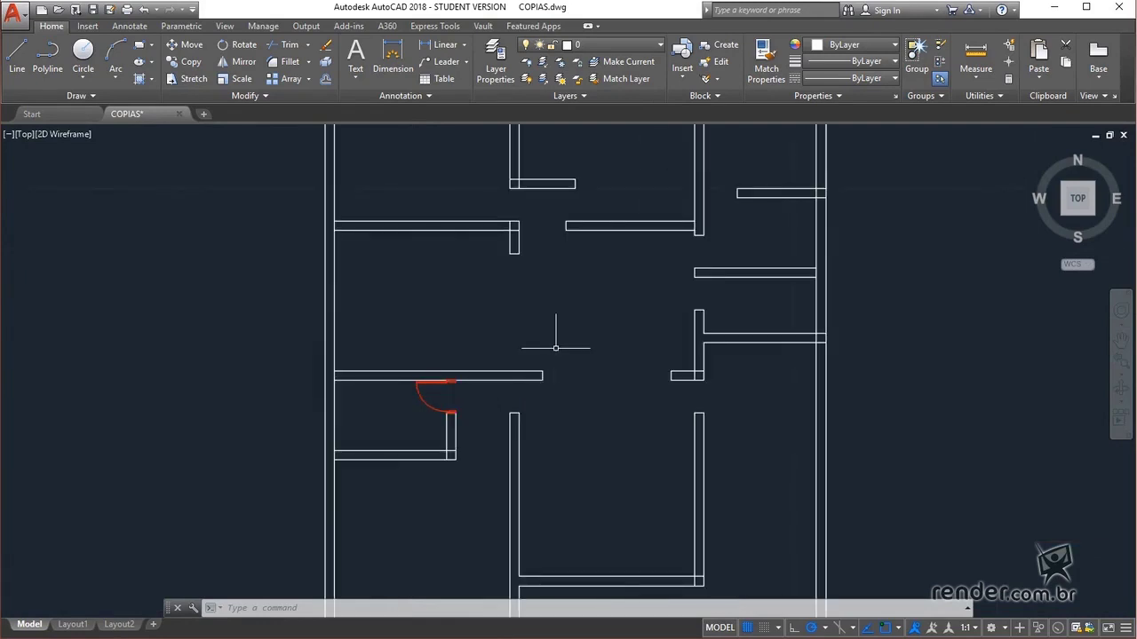
scroll(553, 342, "up", 2)
middle_click_drag(583, 299, 563, 395)
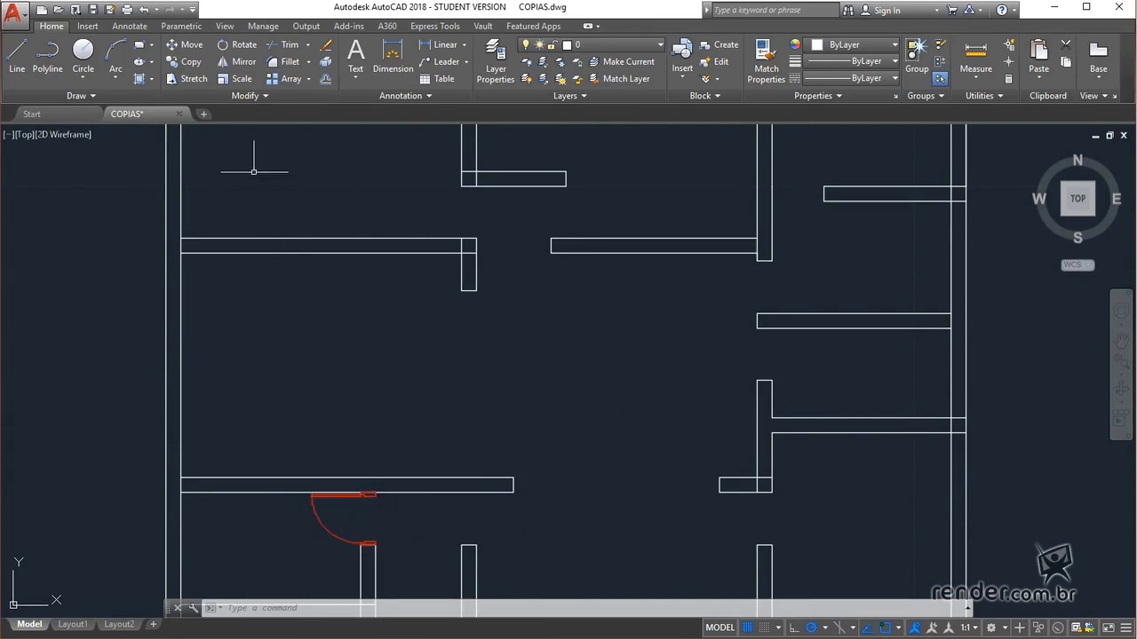
left_click(193, 62)
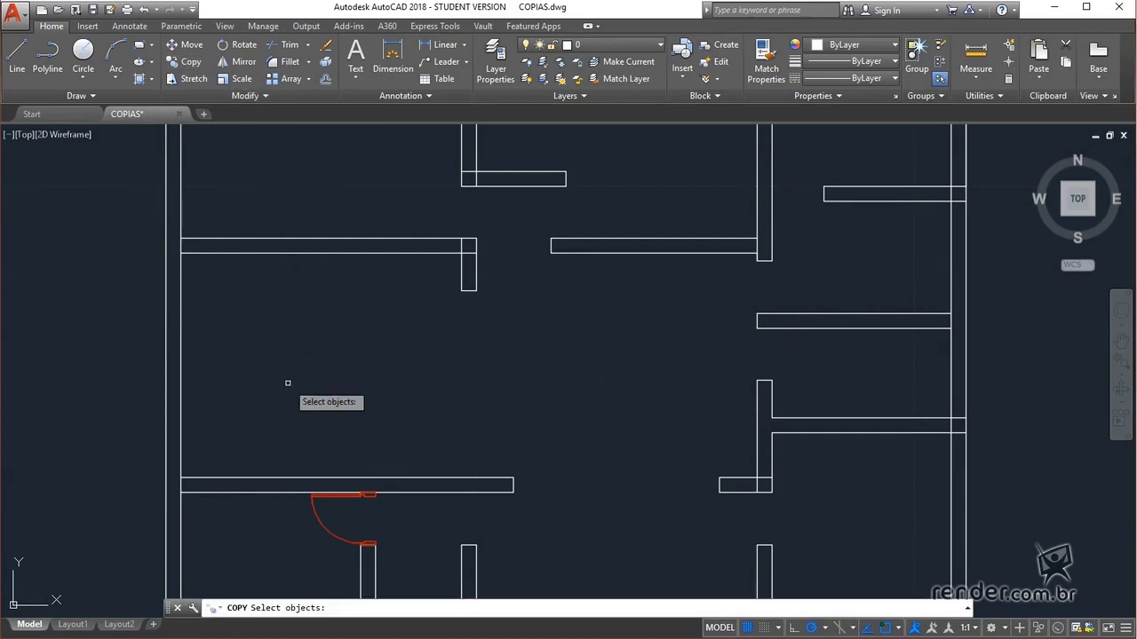
left_click(323, 523)
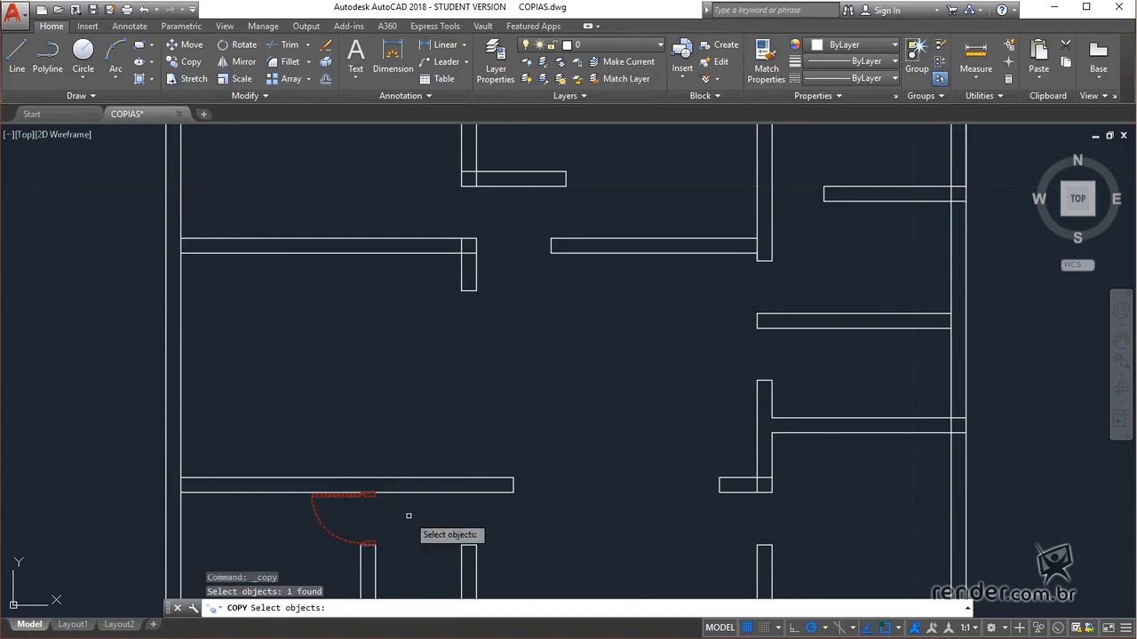
key("Return")
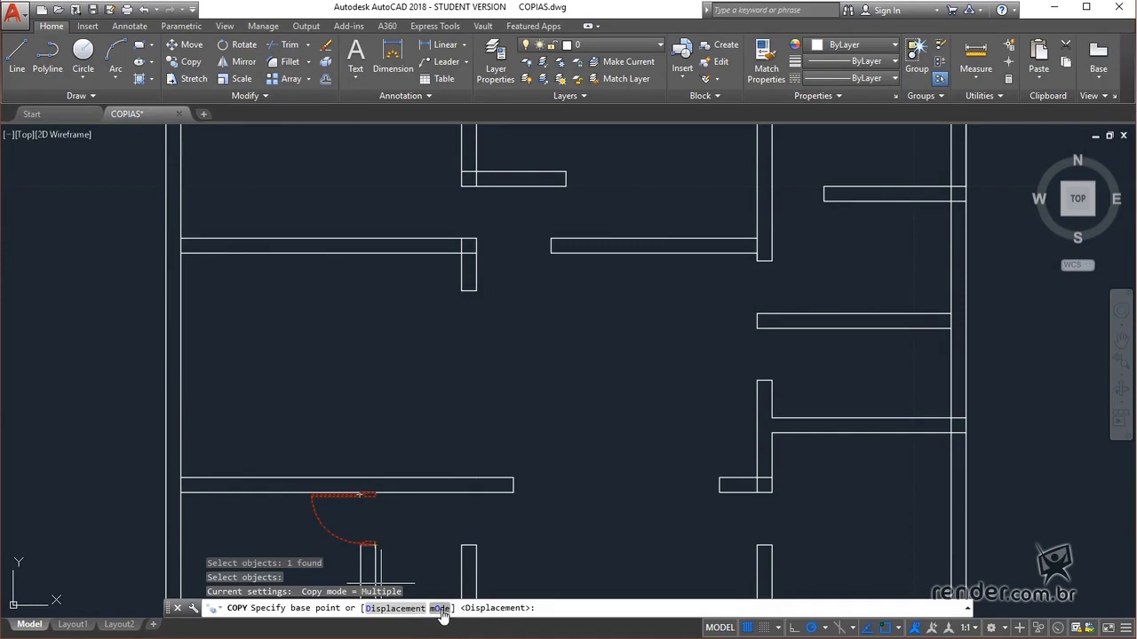
left_click(375, 544)
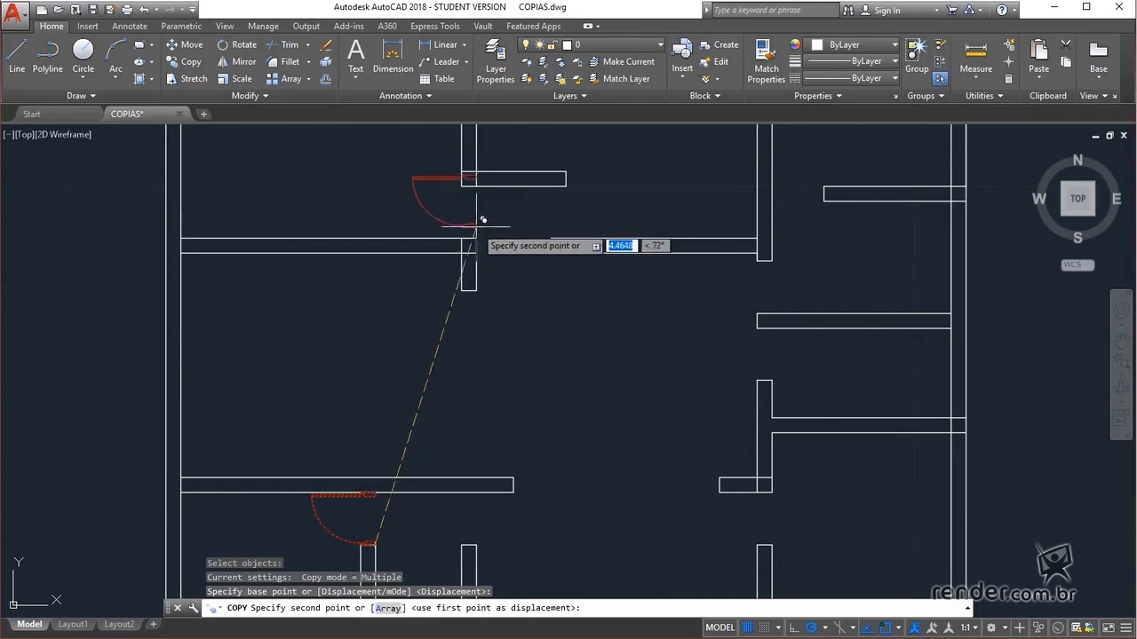
left_click(476, 237)
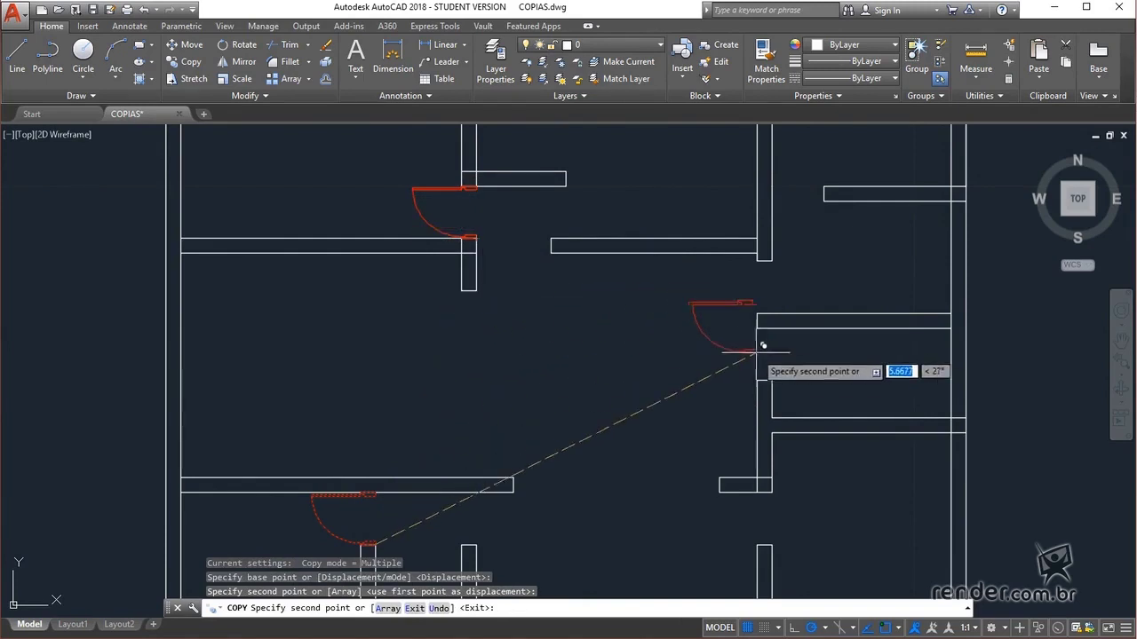
Step: Place door copies in the two stacked openings of the right-hand interior wall and in the upper centre room's bottom wall opening
left_click(777, 375)
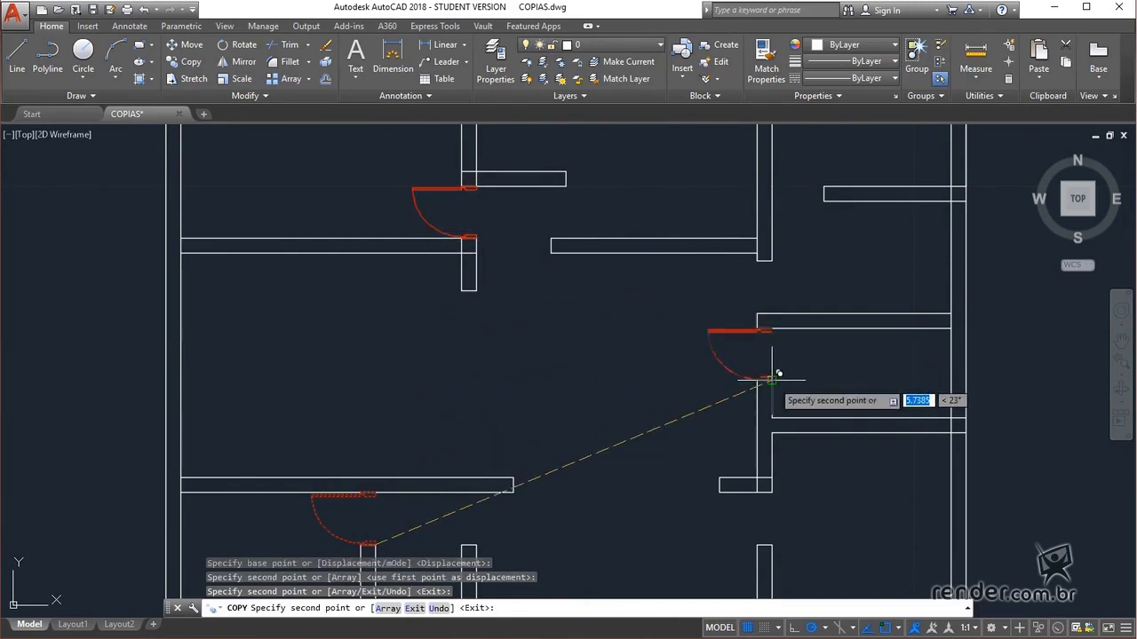
left_click(777, 313)
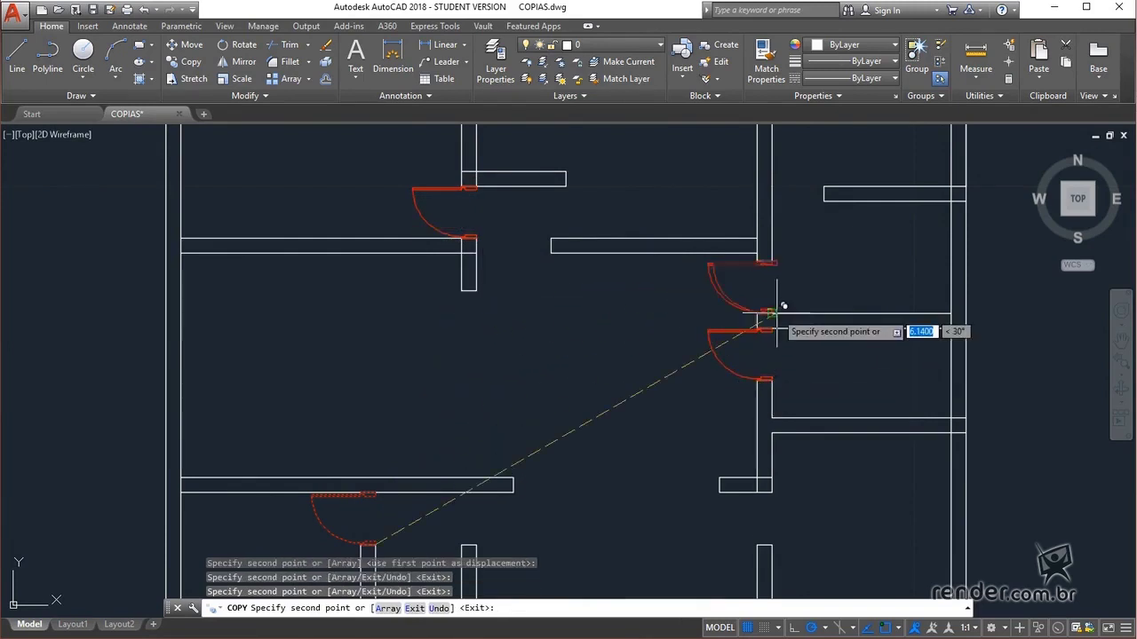
left_click(550, 237)
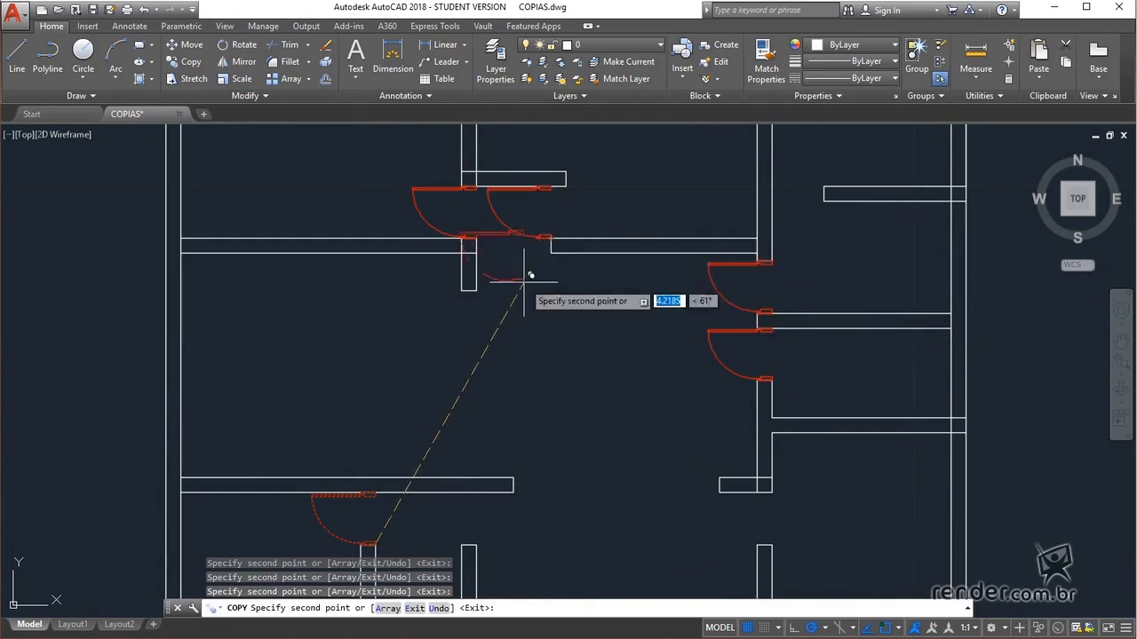
Step: Place door copies atop the lower centre room's left and right walls and at the upper-right room's short wall end, and finish copying
left_click(388, 608)
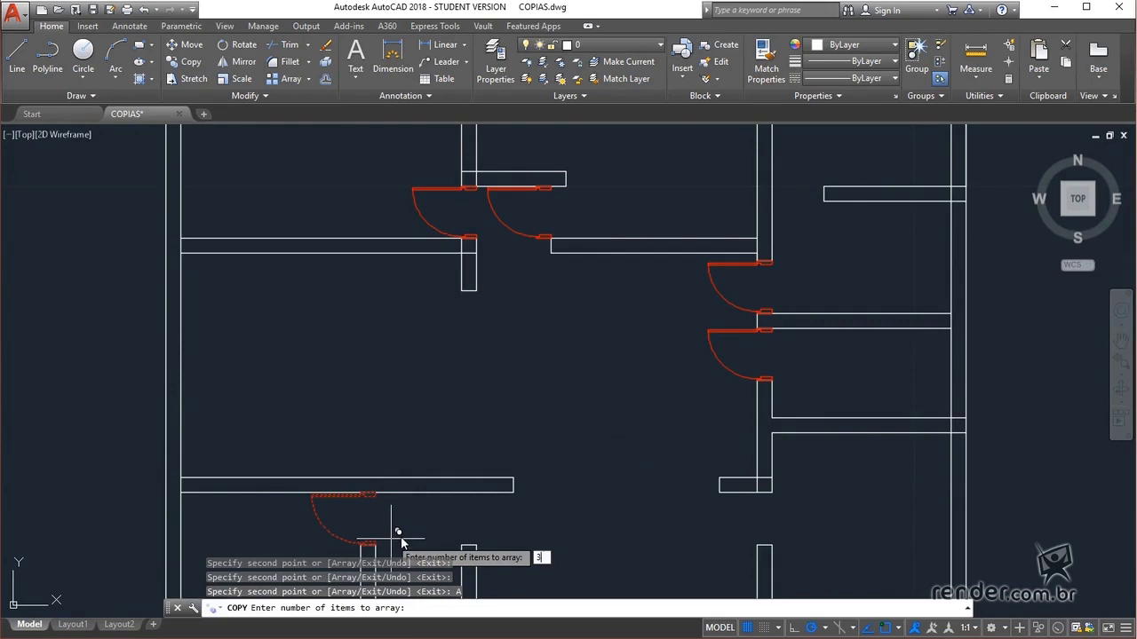
key("Escape")
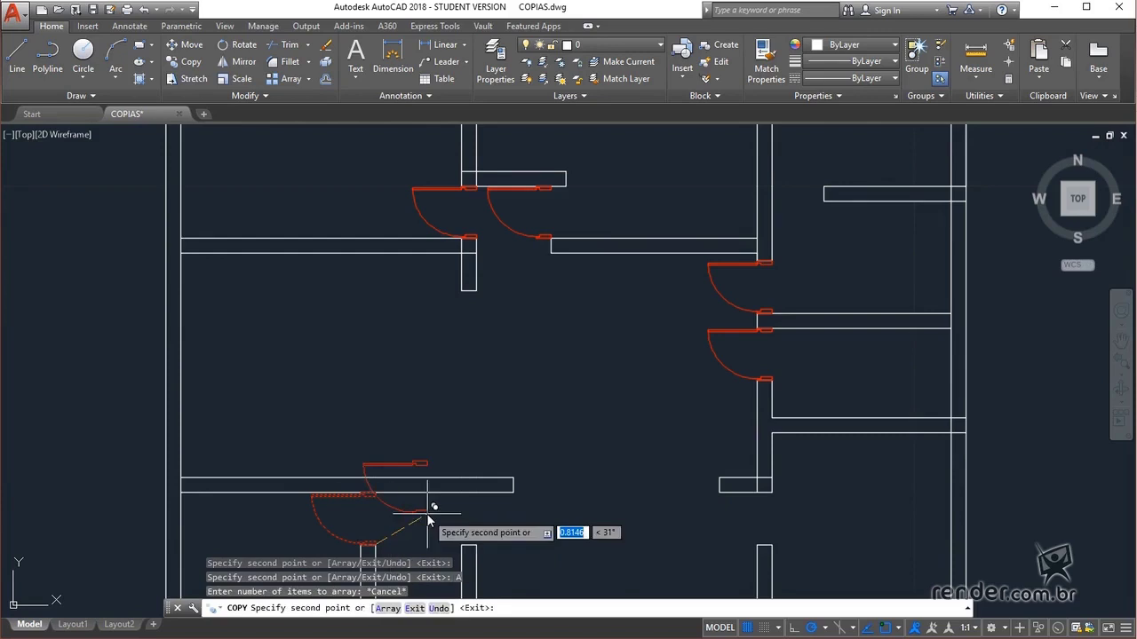
left_click(471, 539)
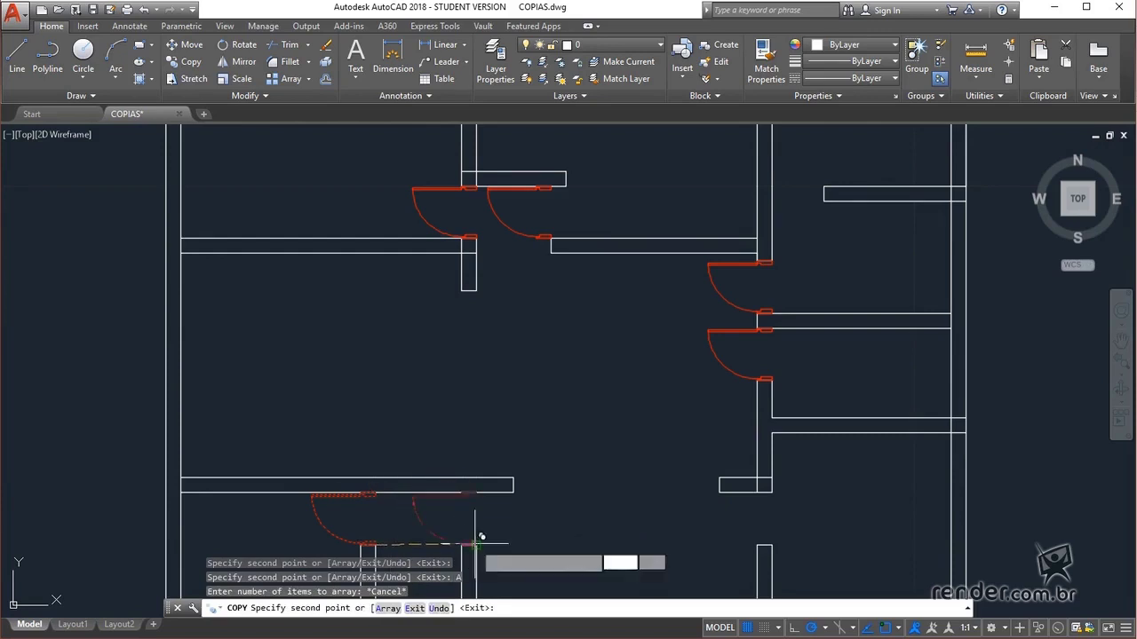
left_click(771, 534)
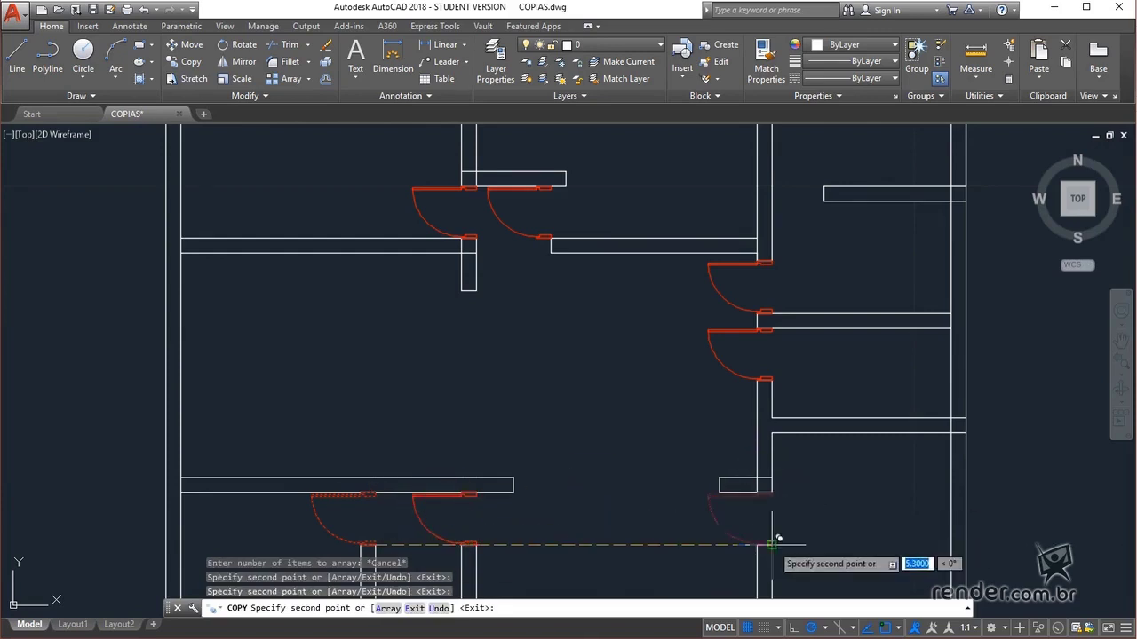
left_click(822, 185)
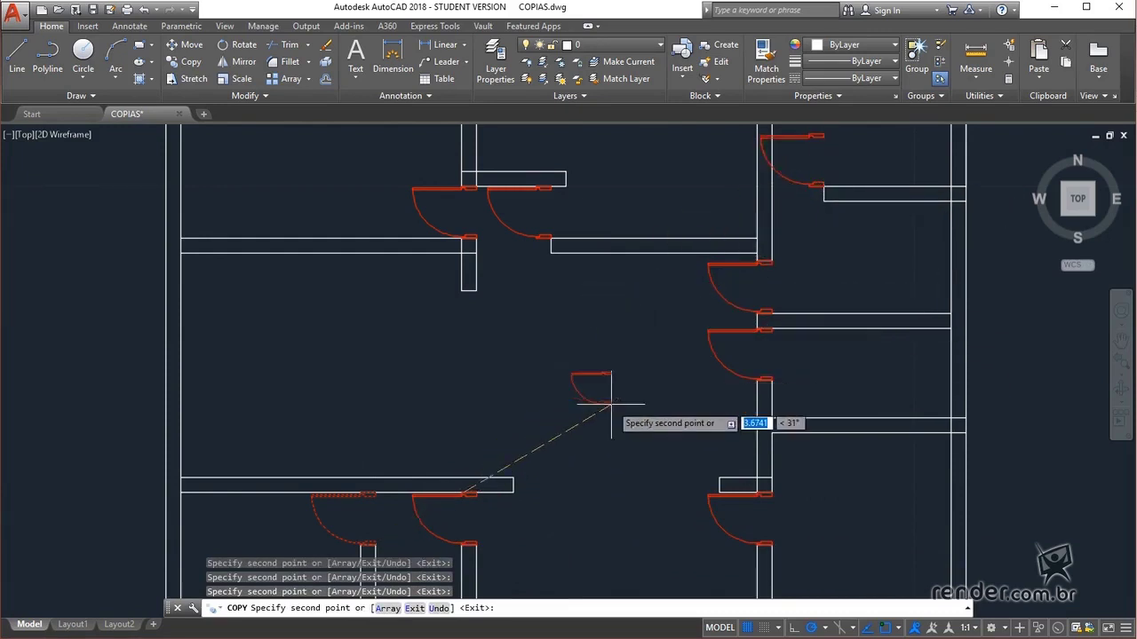
scroll(611, 404, "down", 2)
middle_click_drag(609, 447, 593, 311)
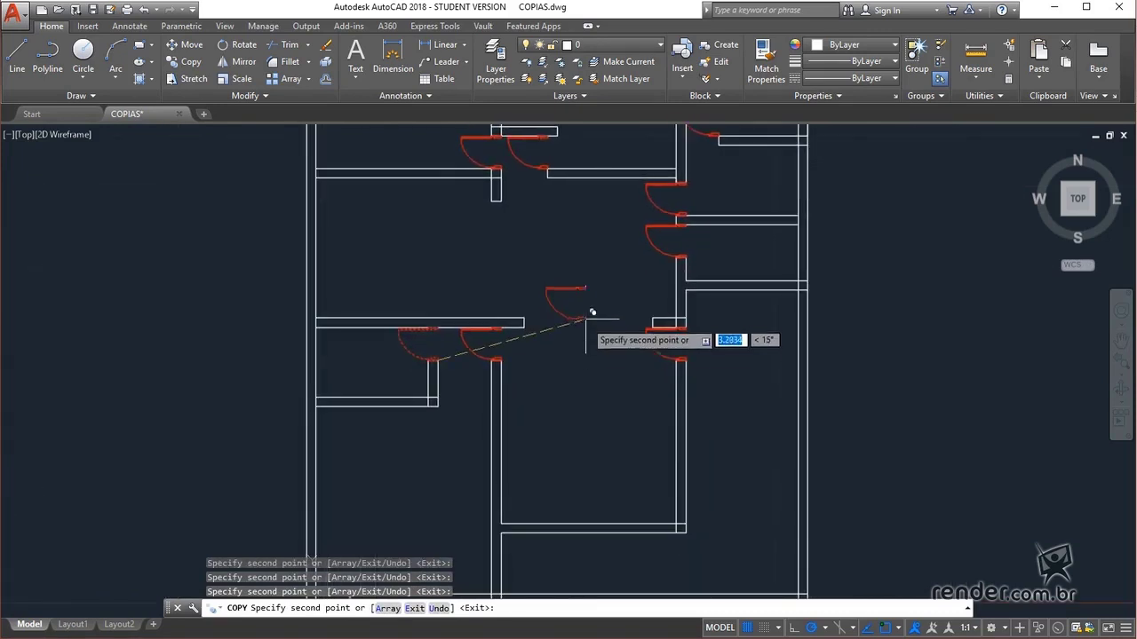
scroll(588, 389, "down", 3)
key("Escape")
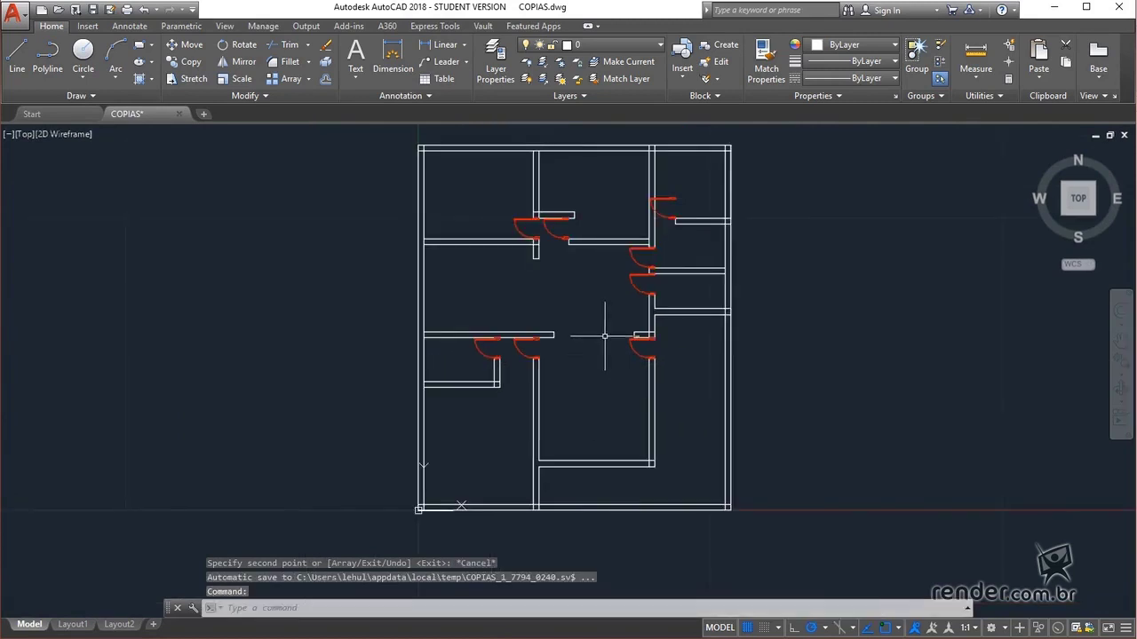
middle_click_drag(601, 319, 615, 435)
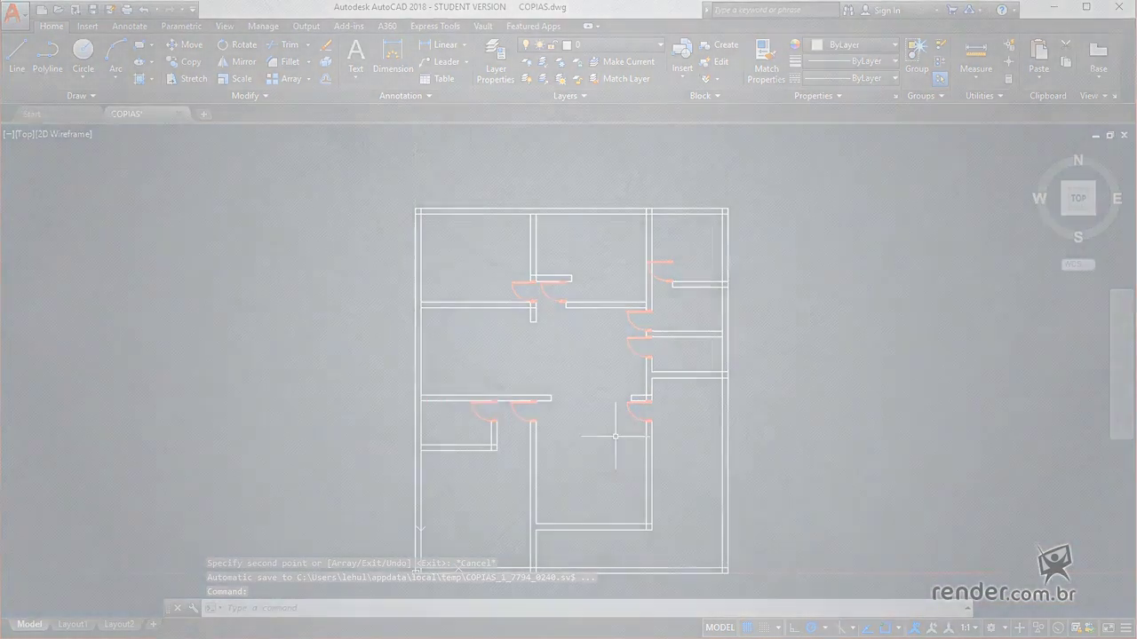